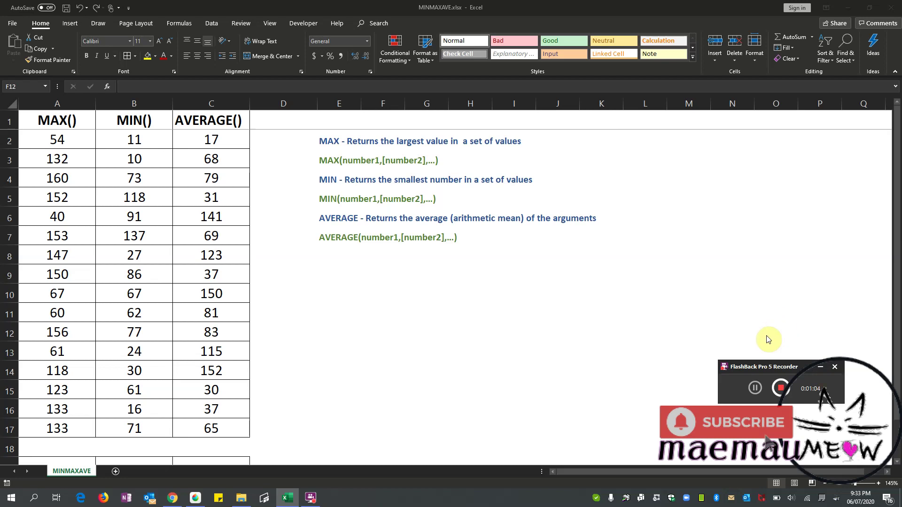
Enter =MAX(2,5,0,7,10) in E9 so it returns 10.
click(333, 273)
text(=max)
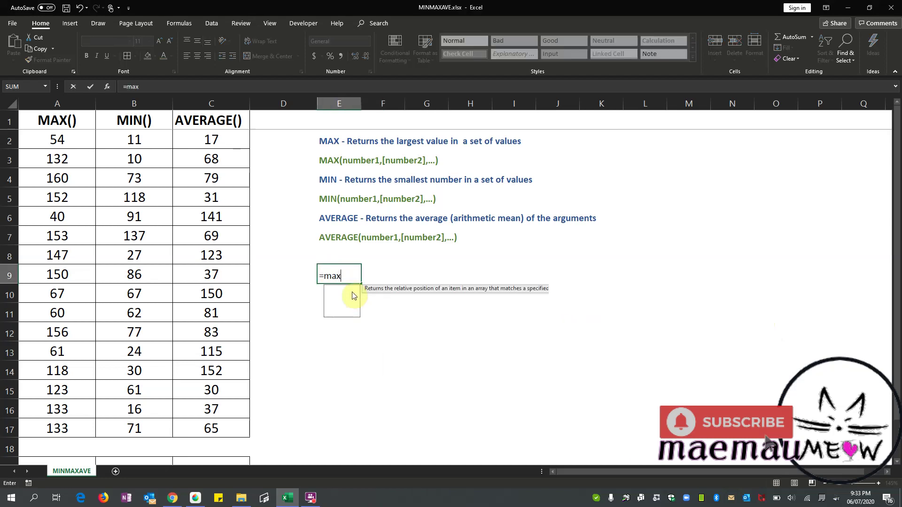
key(Tab)
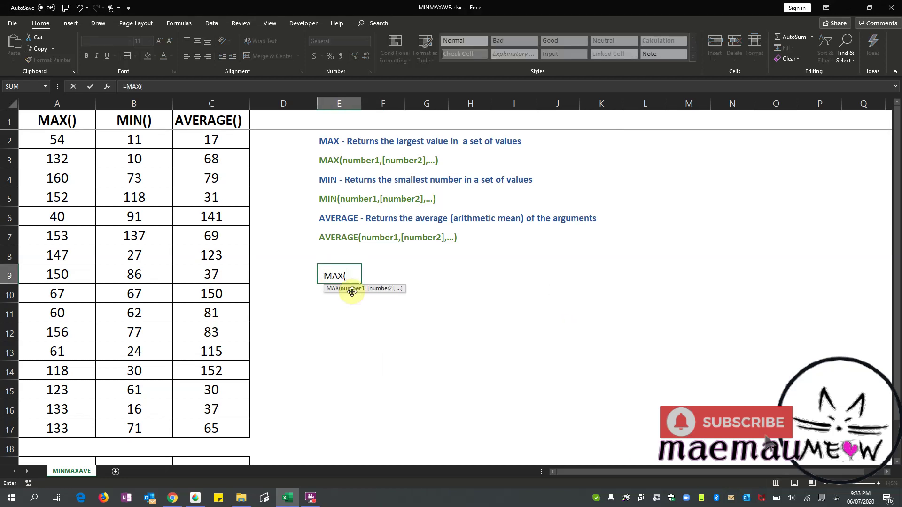
text(2,)
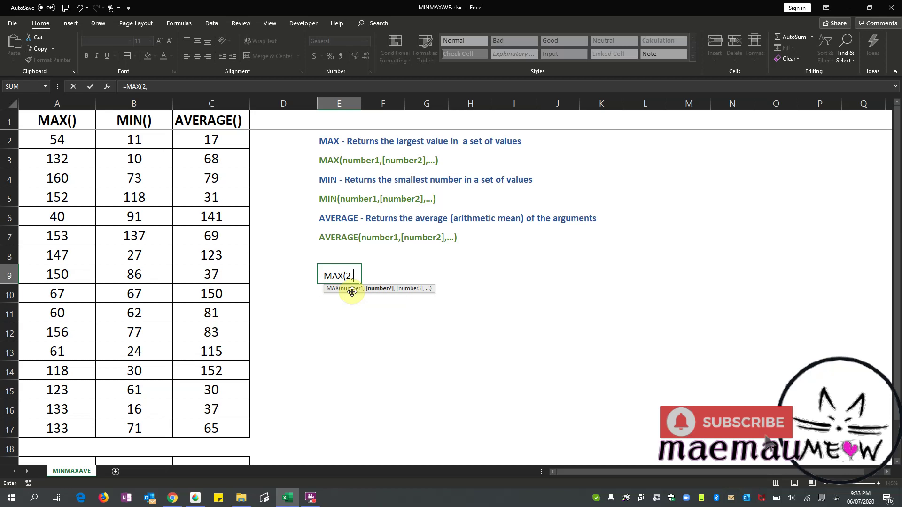
text(5,)
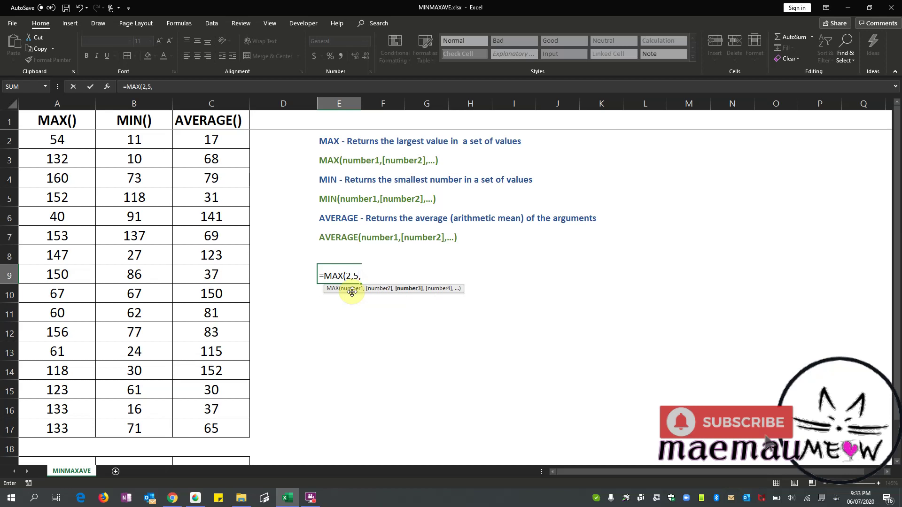
text(0,7,)
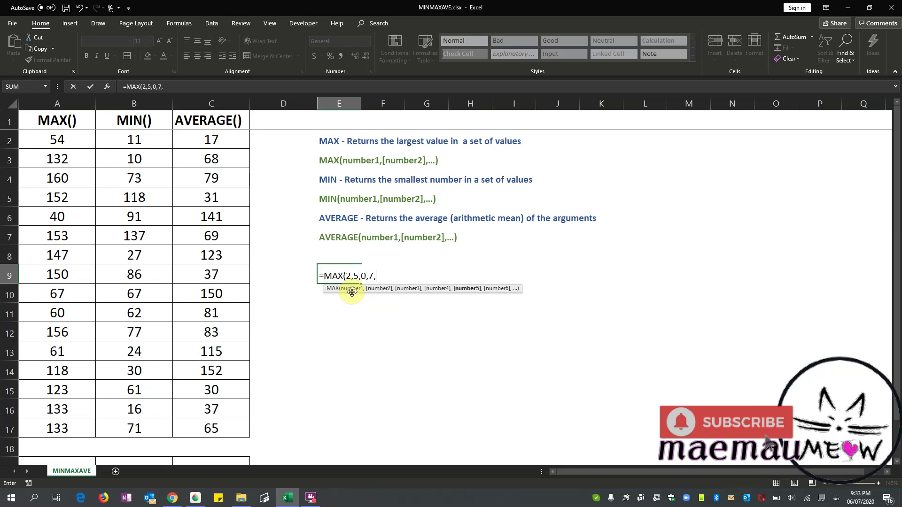
text(10))
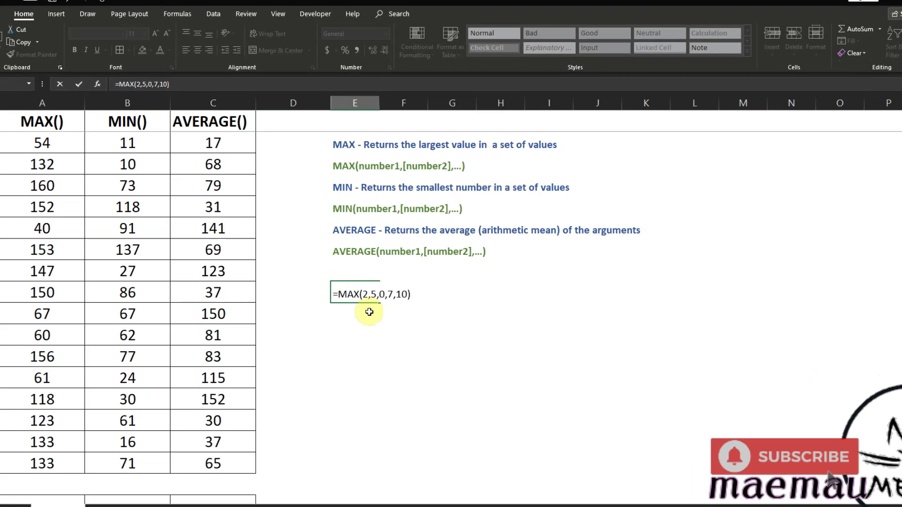
key(Return)
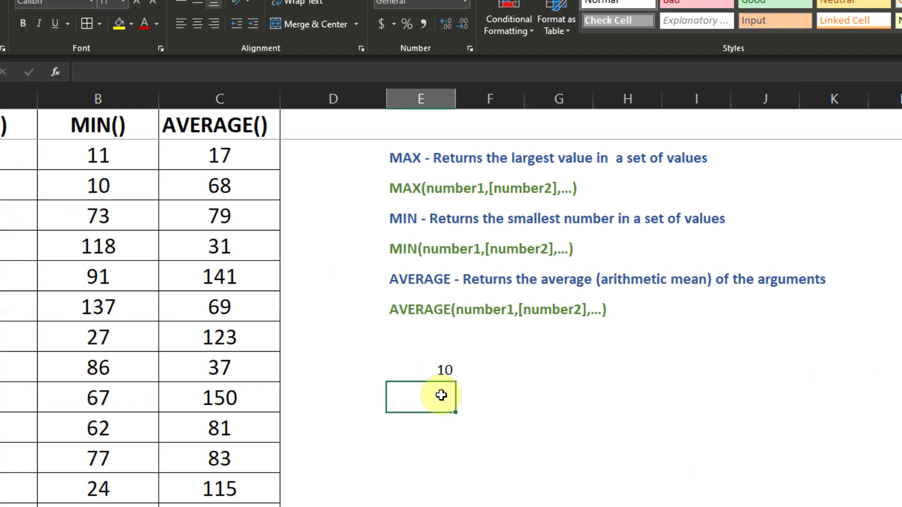
key(Up)
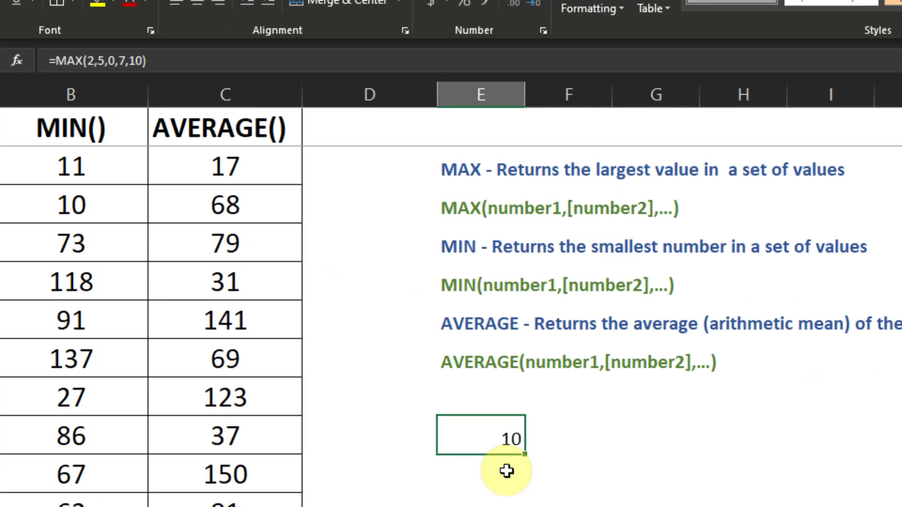
Review the E9 MAX formula in the formula bar and confirm it unchanged.
click(207, 64)
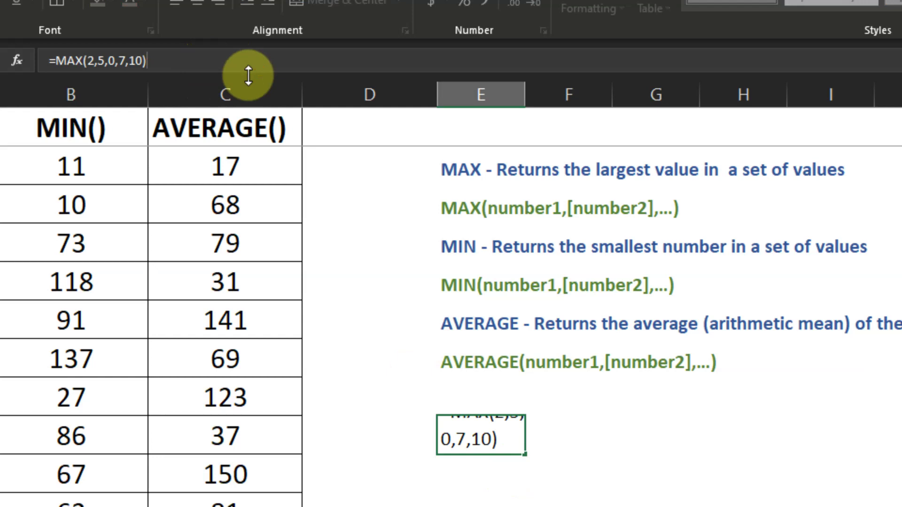
drag(357, 235, 379, 263)
click(481, 435)
scroll(97, 62, up, 4)
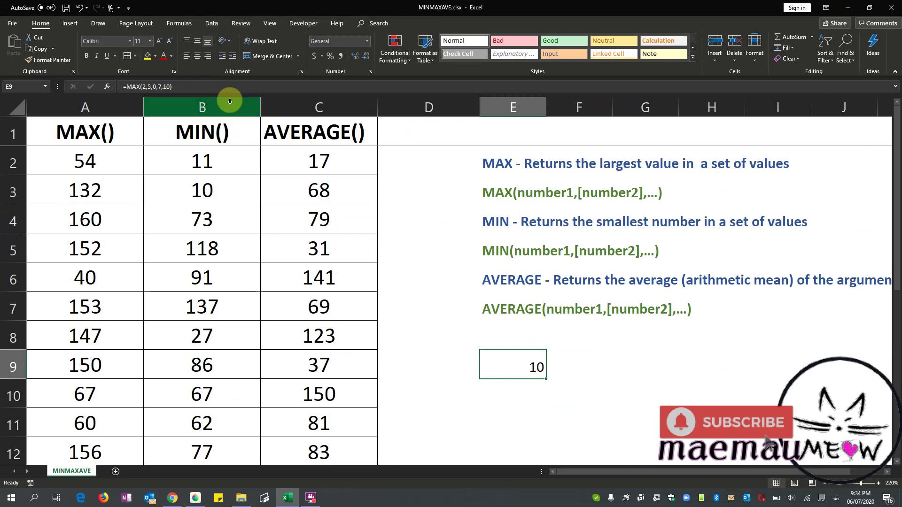
click(196, 86)
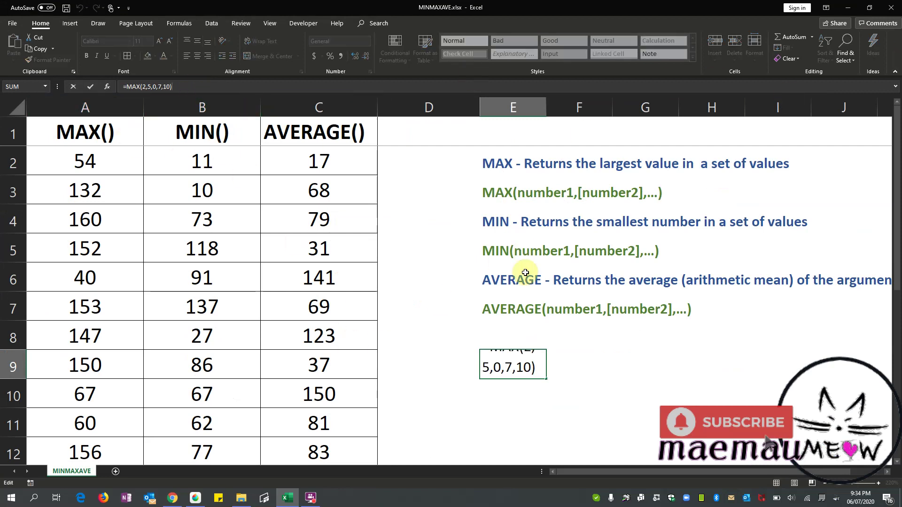
key(ctrl+Return)
click(574, 355)
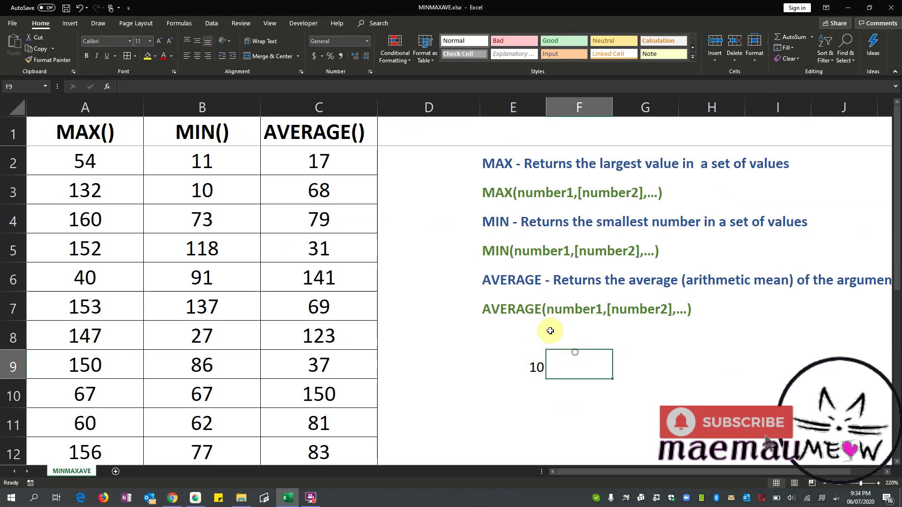
click(535, 367)
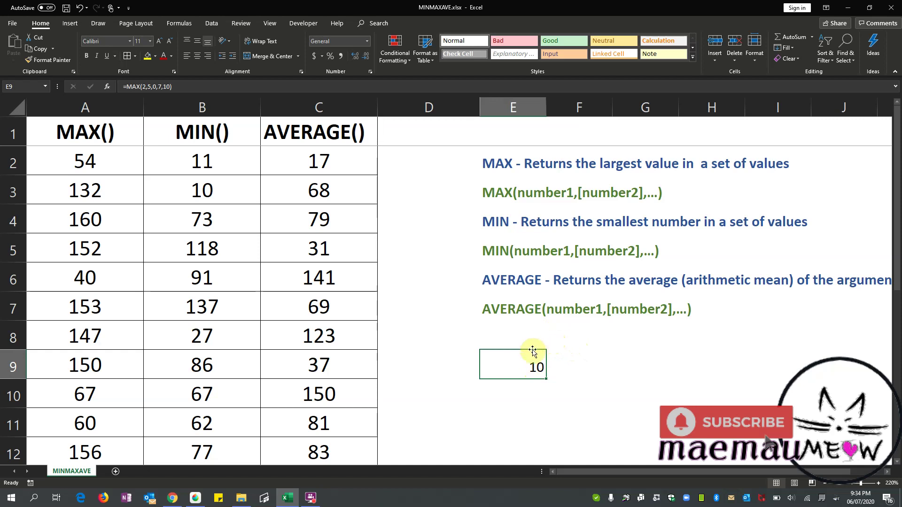
scroll(534, 348, down, 2)
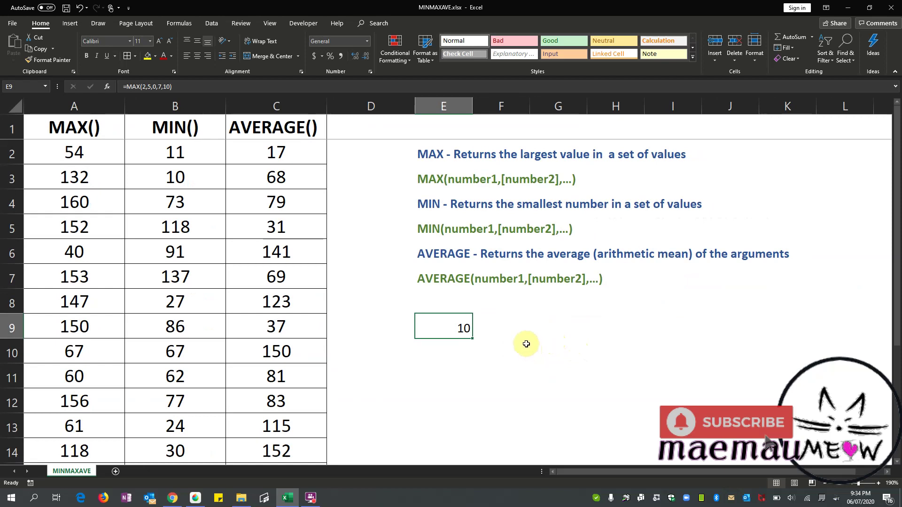
scroll(527, 344, down, 2)
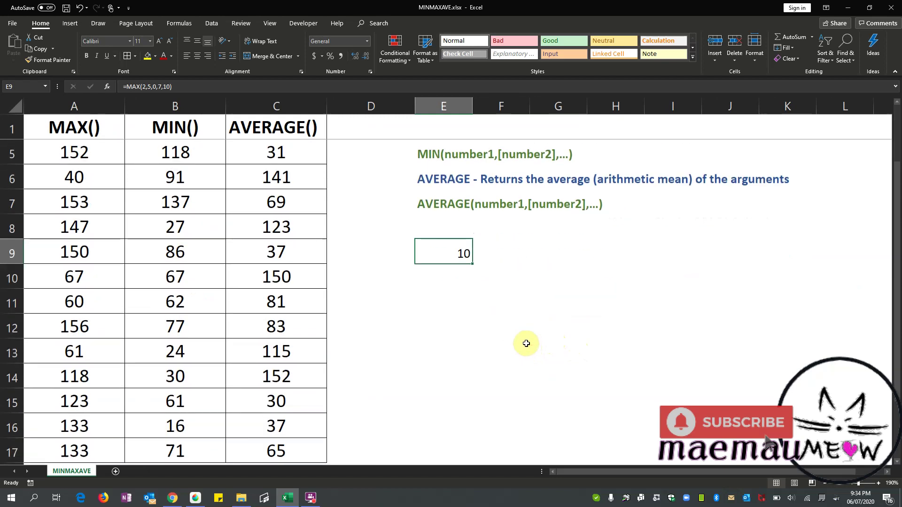
scroll(526, 343, up, 2)
scroll(524, 340, down, 1)
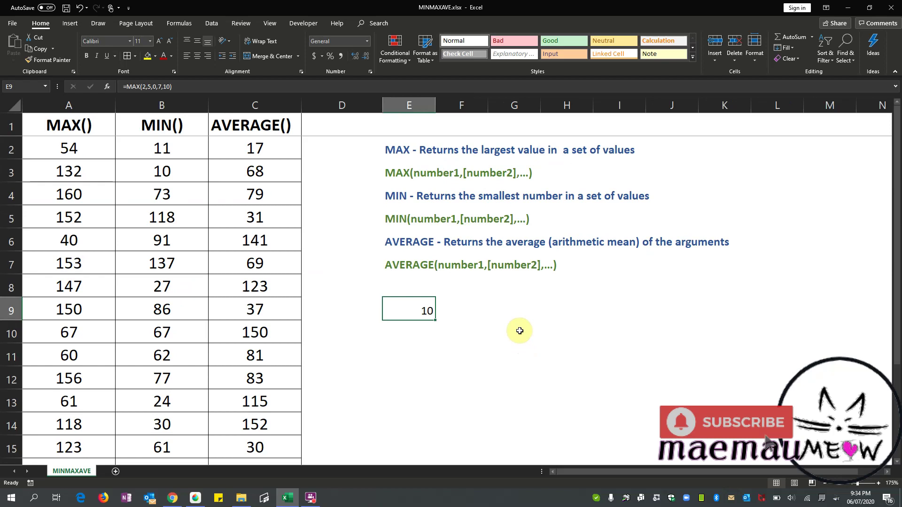
Replace the MAX example in E9 with =MIN(6,10, 19,2,1,0,5), returning 0.
key(Delete)
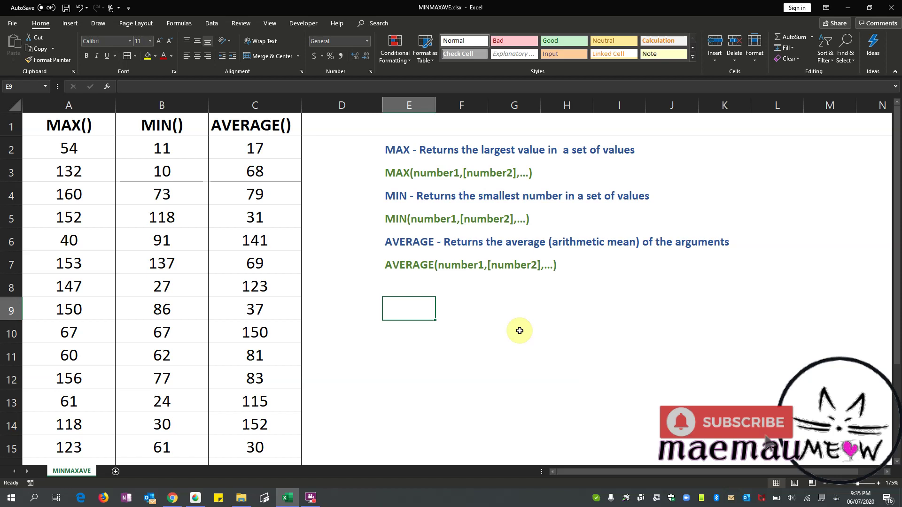
text(=min)
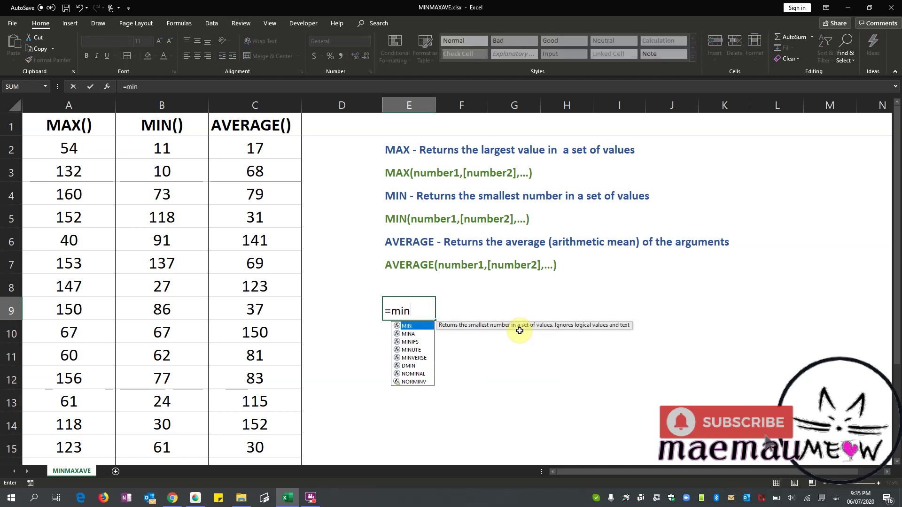
key(Tab)
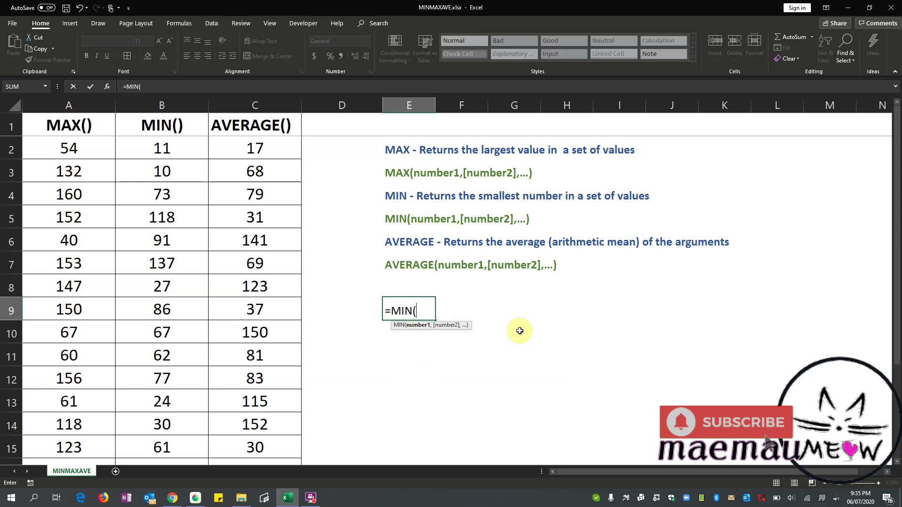
text(6,10)
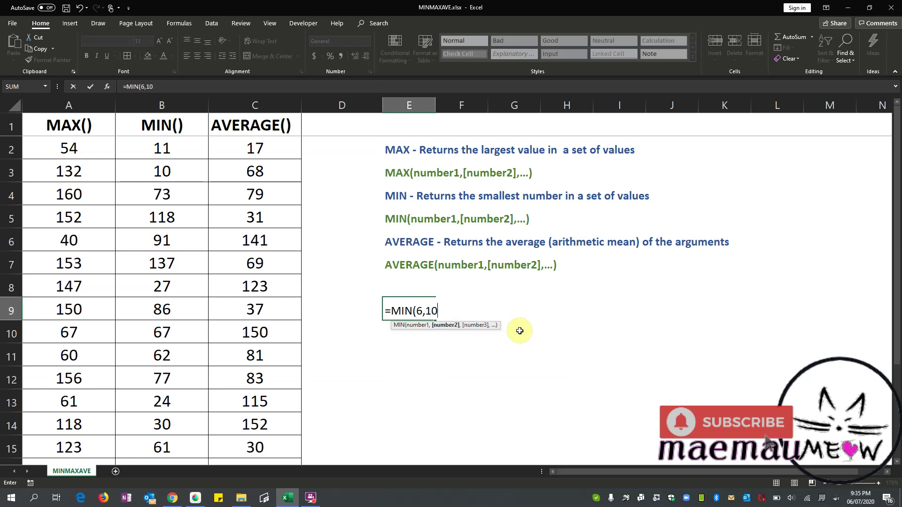
text(, 19)
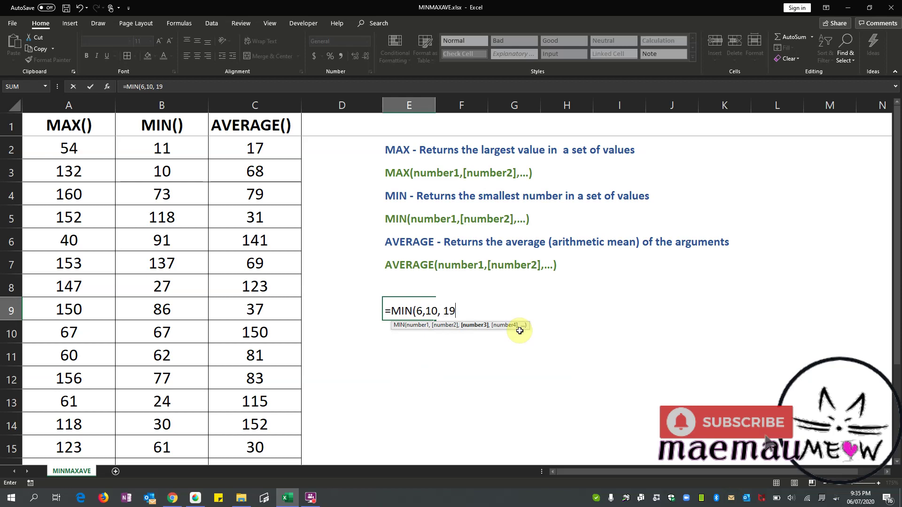
text(,2,)
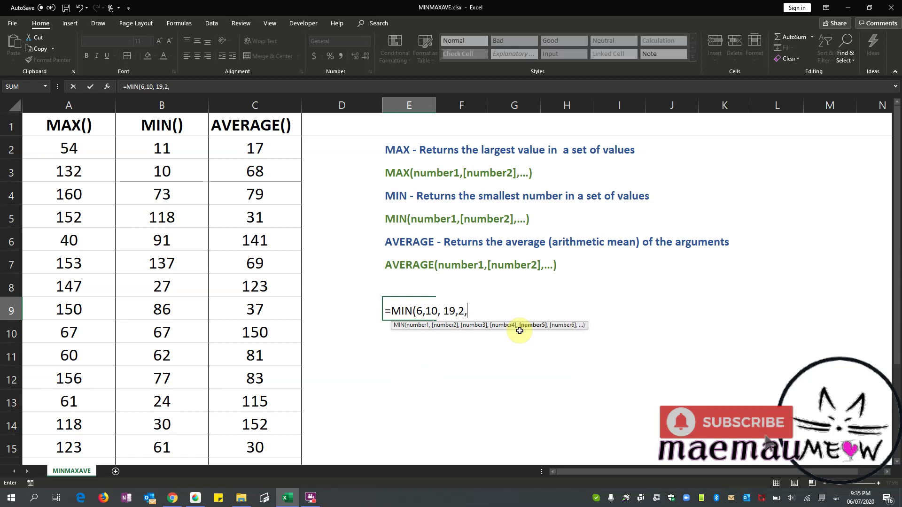
text(1,0,)
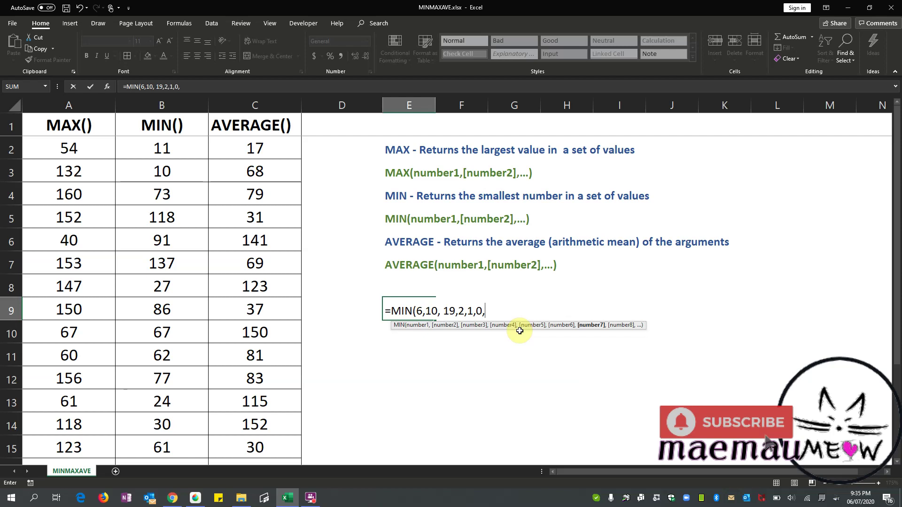
text(5))
key(Return)
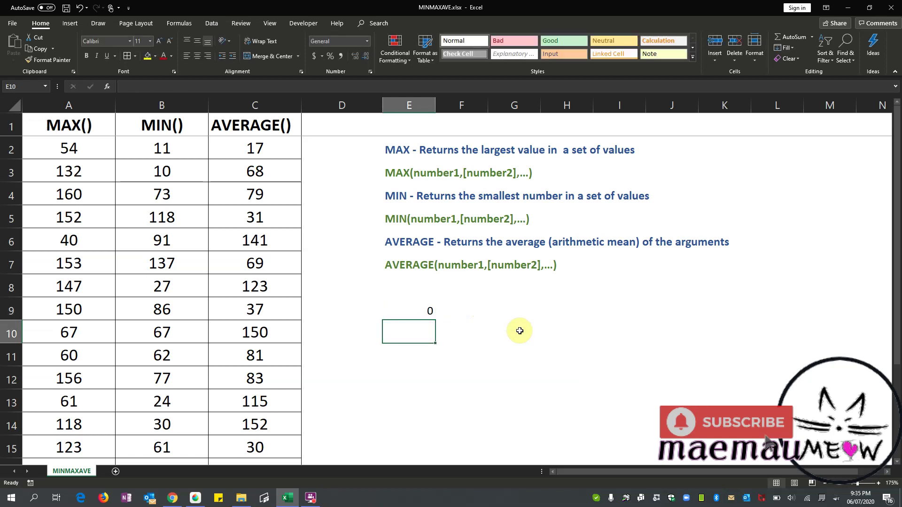
Go back to E9 and delete the trial MIN formula.
key(Up)
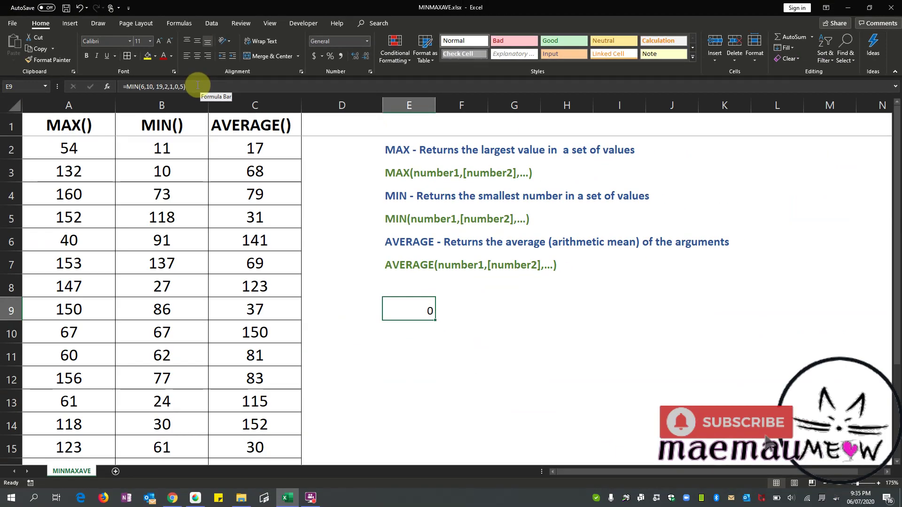
key(BackSpace)
key(Return)
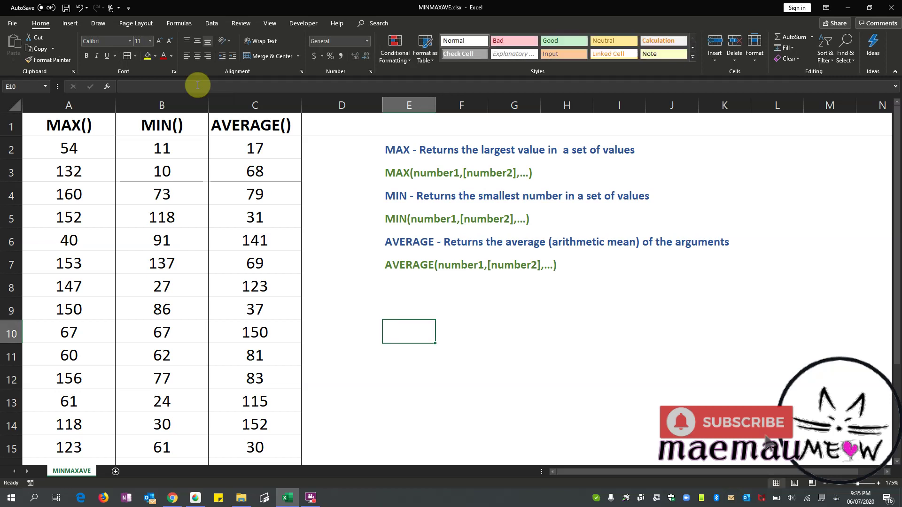
Paste the sentence defining the arithmetic mean into the empty cell E9.
key(Up)
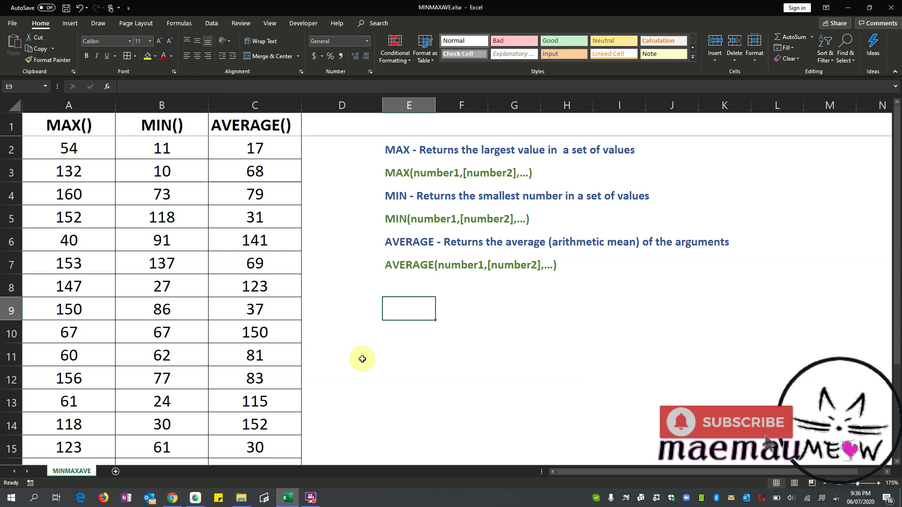
text(The arithmetic mean is the sum of all the numbers in a data set divided by the quantity of numbers in that set.)
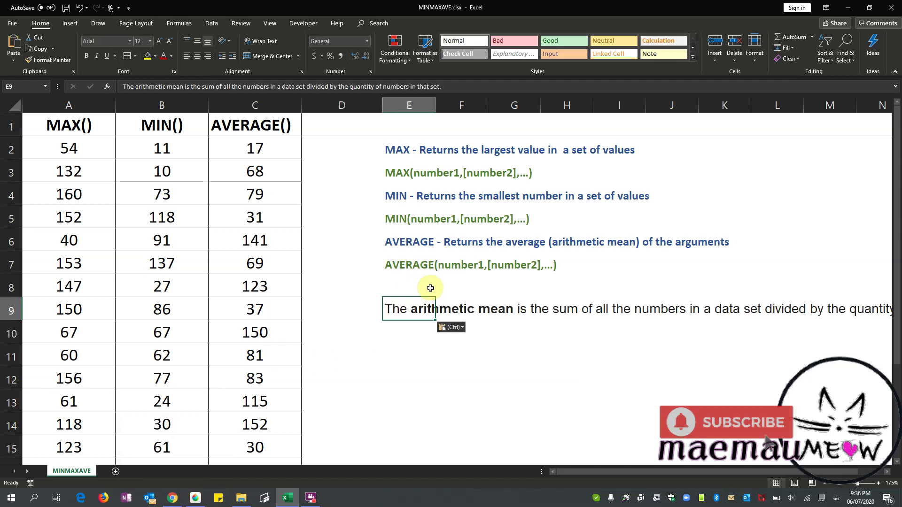
click(467, 296)
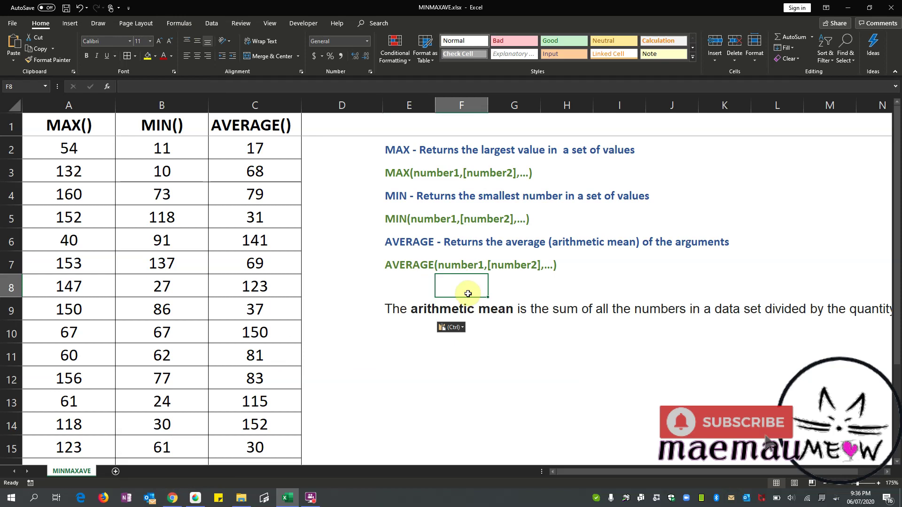
click(412, 312)
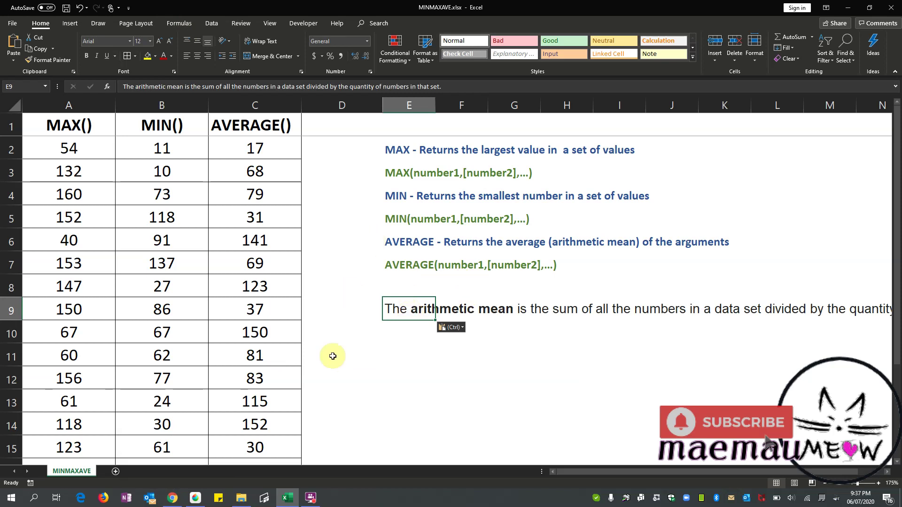
click(361, 323)
click(394, 303)
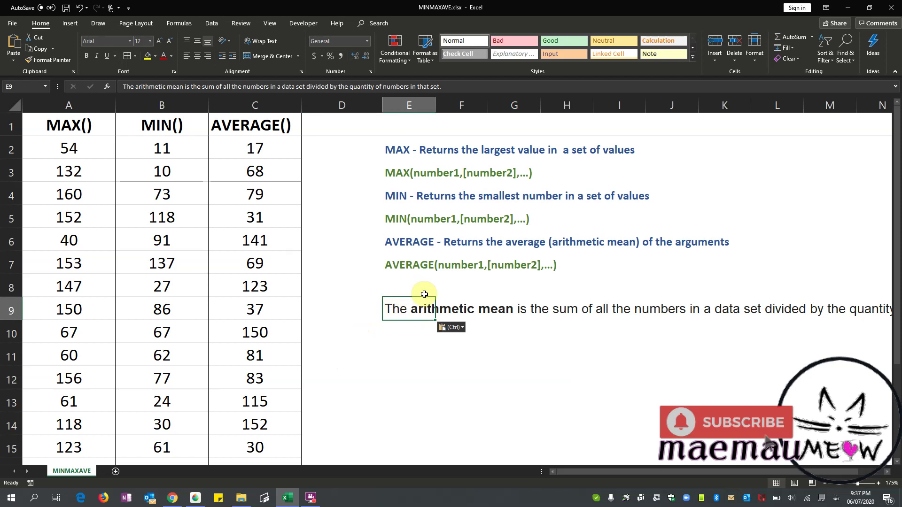
Replace the E9 note with sample numbers 2, 3, 4, 7, 8, 9 down E9:E14.
key(Delete)
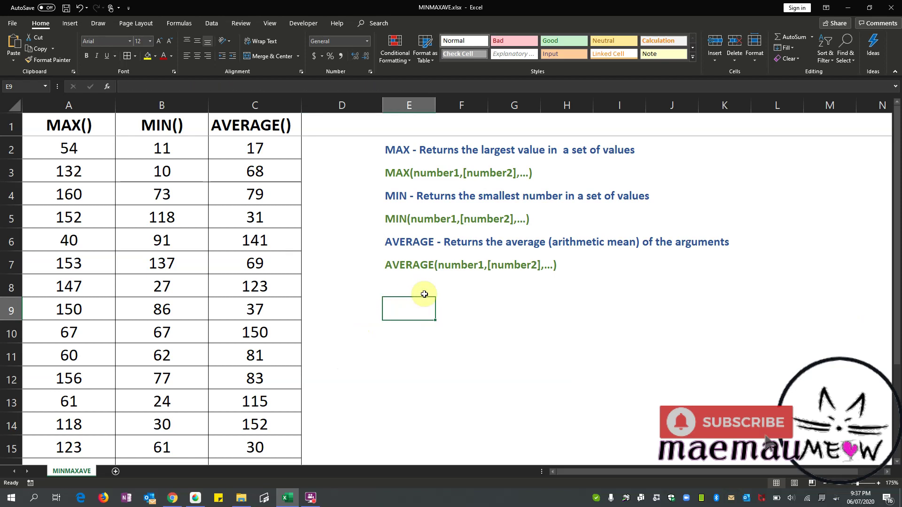
text(2)
key(Return)
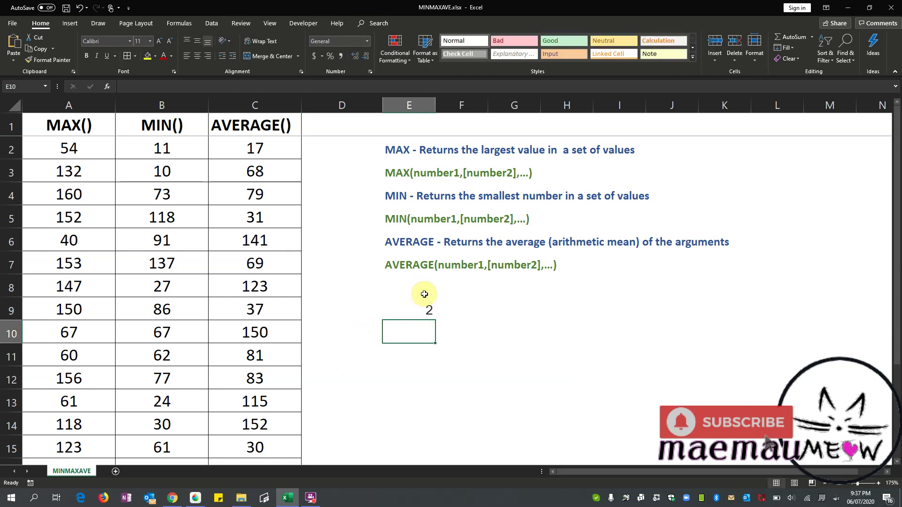
text(3)
key(Return)
text(4)
key(Return)
text(7)
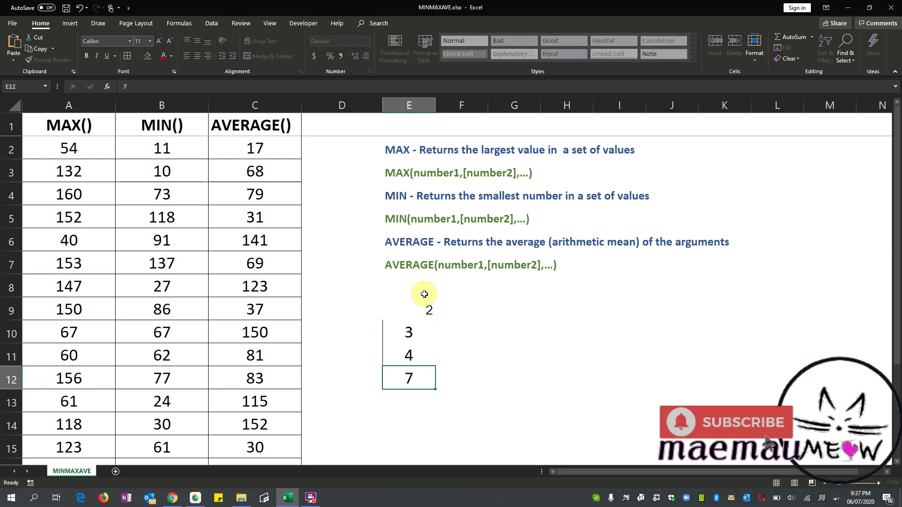
key(Return)
text(8)
key(Return)
text(9)
key(Return)
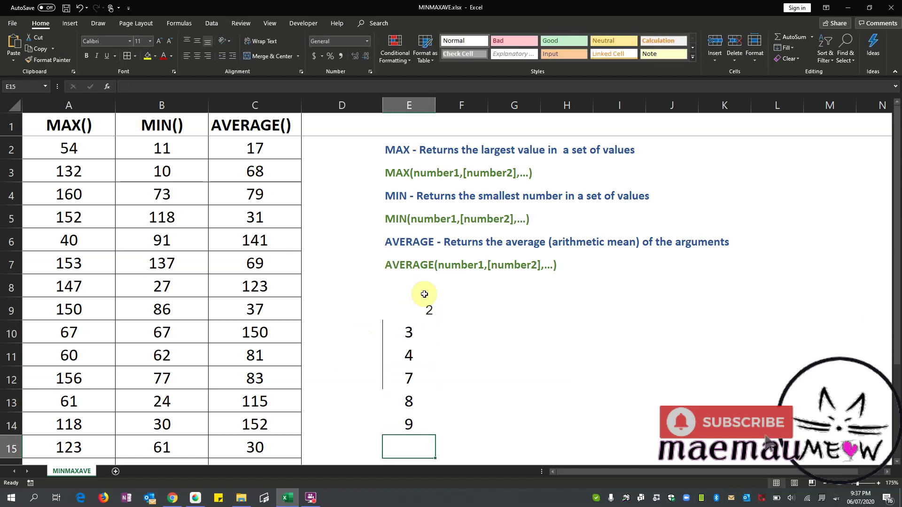
Paste E9's formatting onto E10:E14 and begin a SUM formula in G9.
click(427, 306)
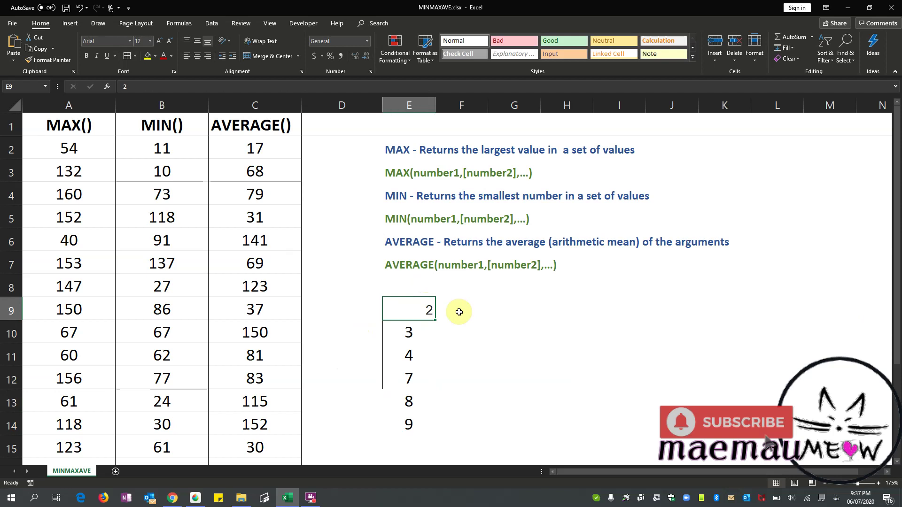
key(ctrl+c)
drag(419, 333, 413, 423)
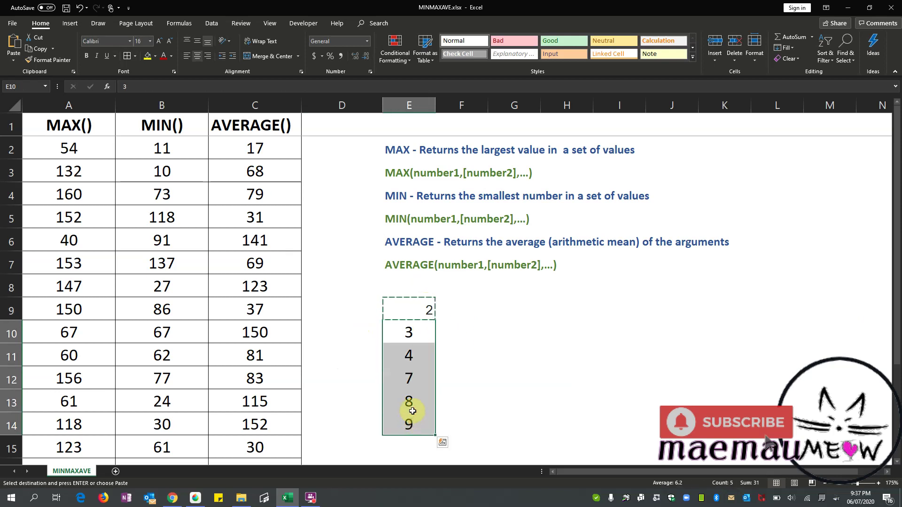
key(ctrl+alt+v)
key(t)
key(Return)
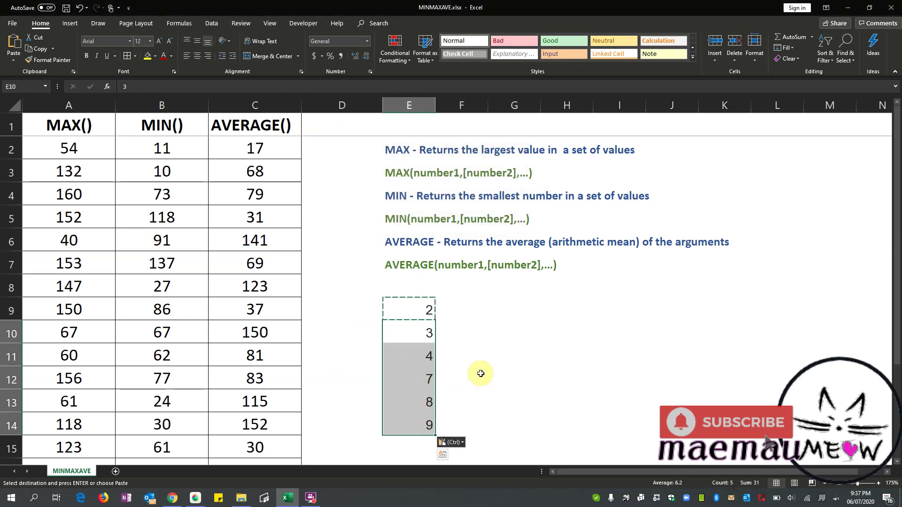
click(480, 373)
key(Escape)
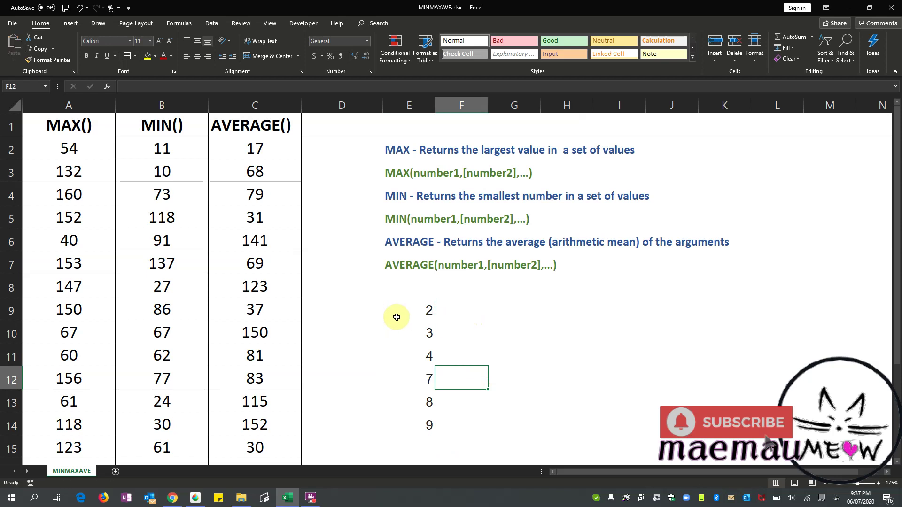
drag(404, 307, 409, 433)
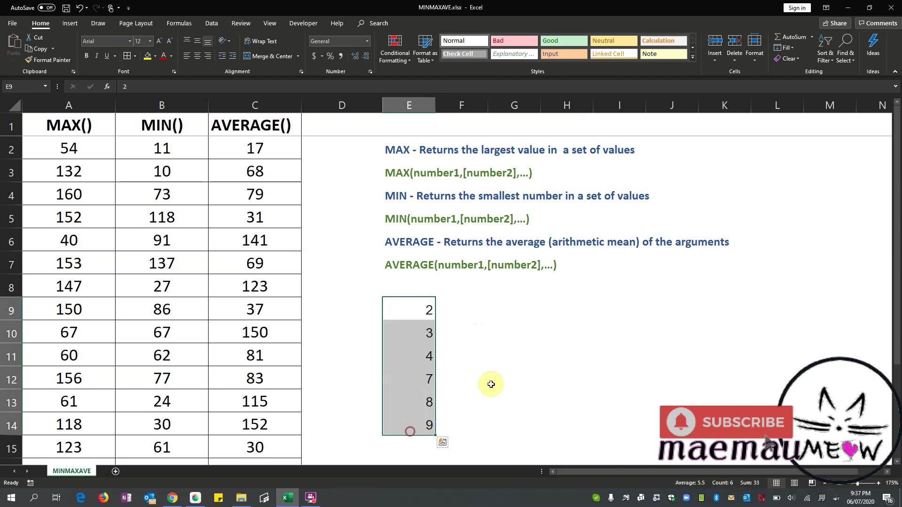
click(515, 312)
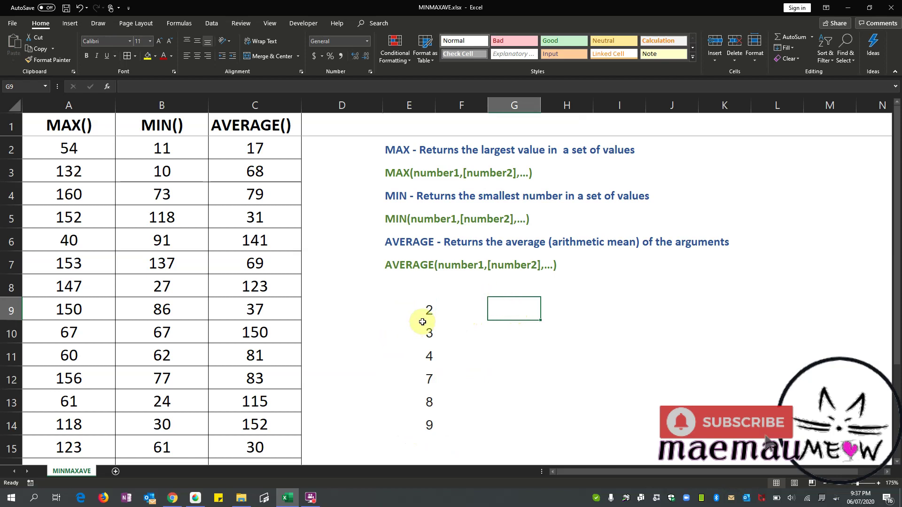
text(=)
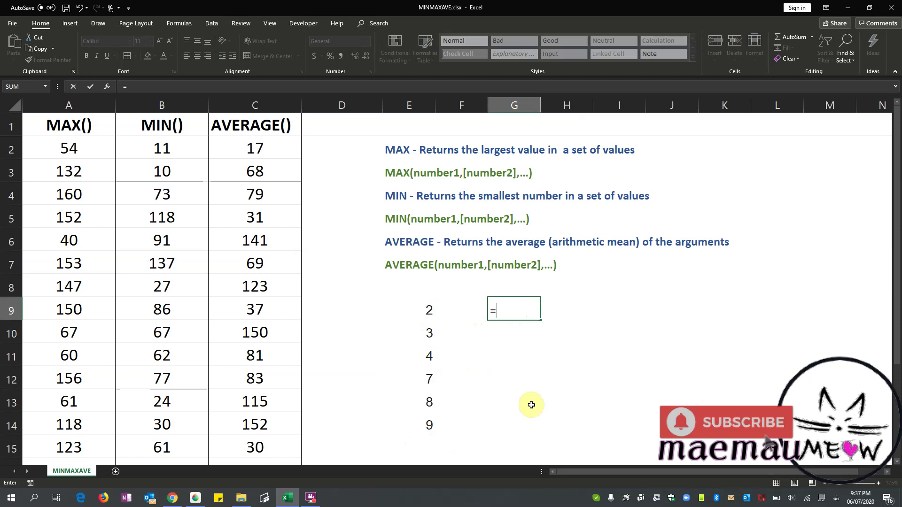
text(sum()
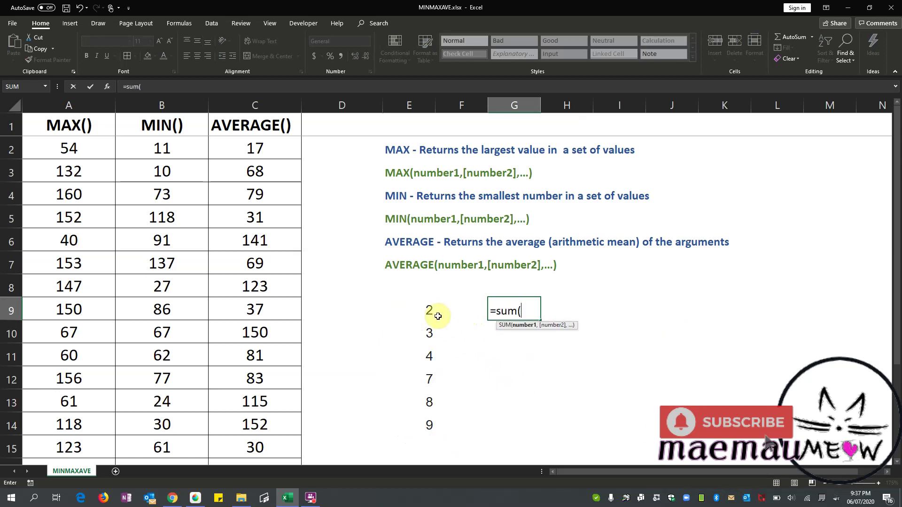
Complete =SUM(E9:E14) in G9, giving 33.
drag(430, 312, 461, 371)
drag(433, 312, 428, 426)
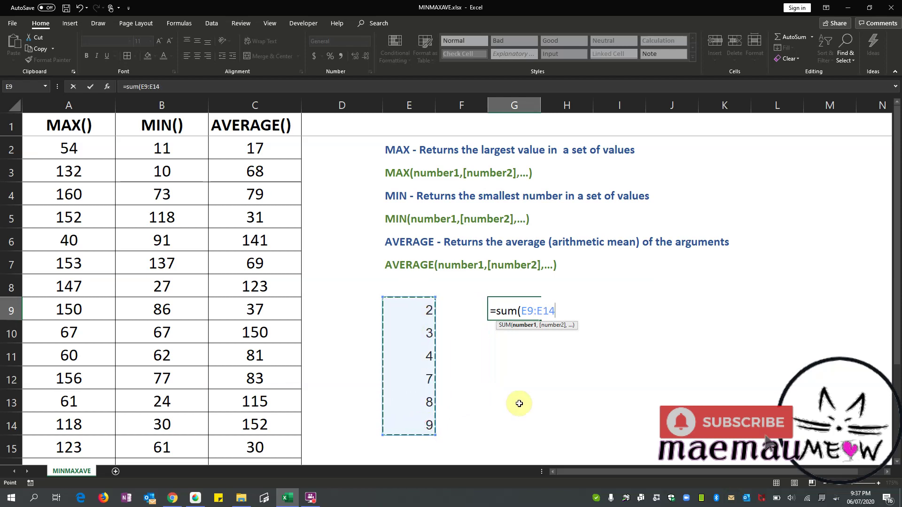
text())
key(Return)
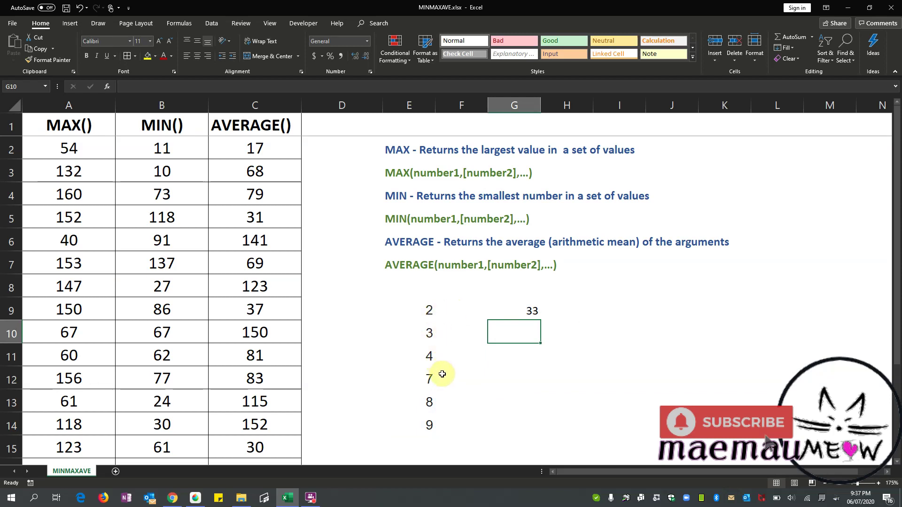
Count the six sample numbers in E9:E14 by going down and back up through them.
click(428, 309)
click(429, 333)
click(431, 361)
click(436, 380)
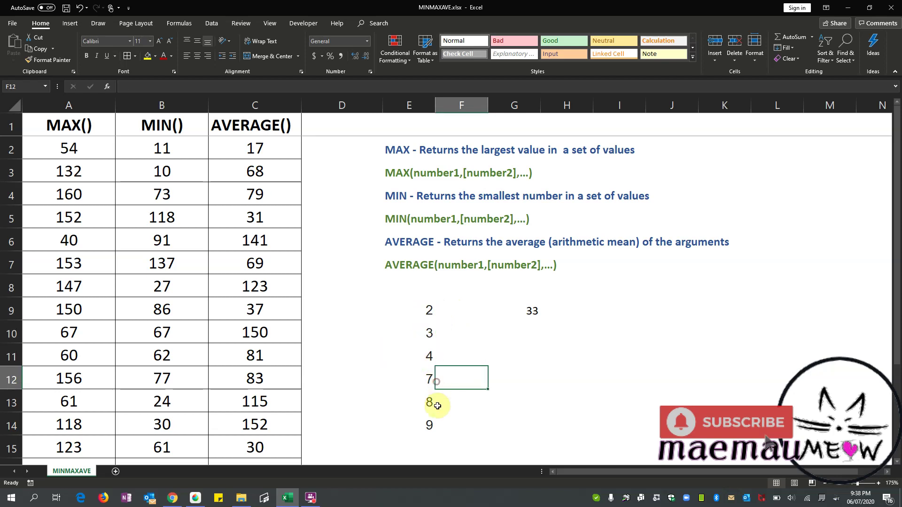
click(435, 405)
click(428, 428)
click(427, 399)
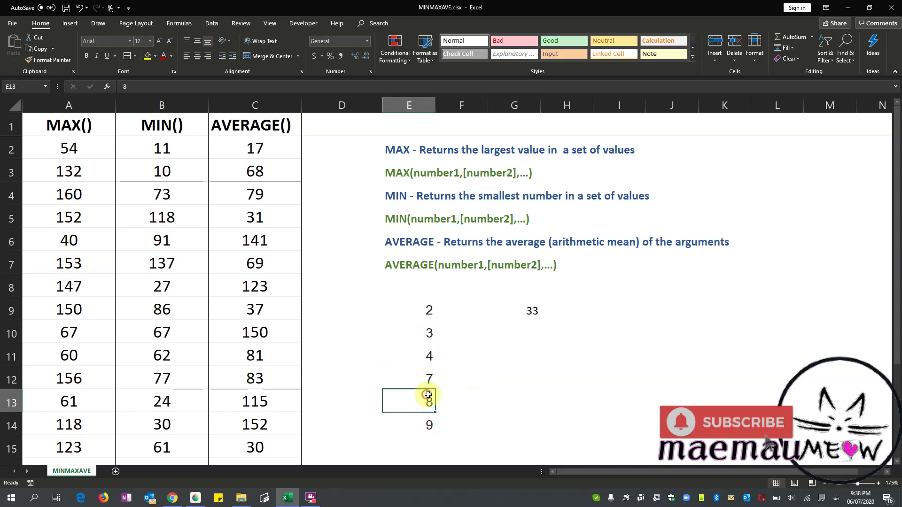
click(428, 373)
click(427, 350)
click(426, 333)
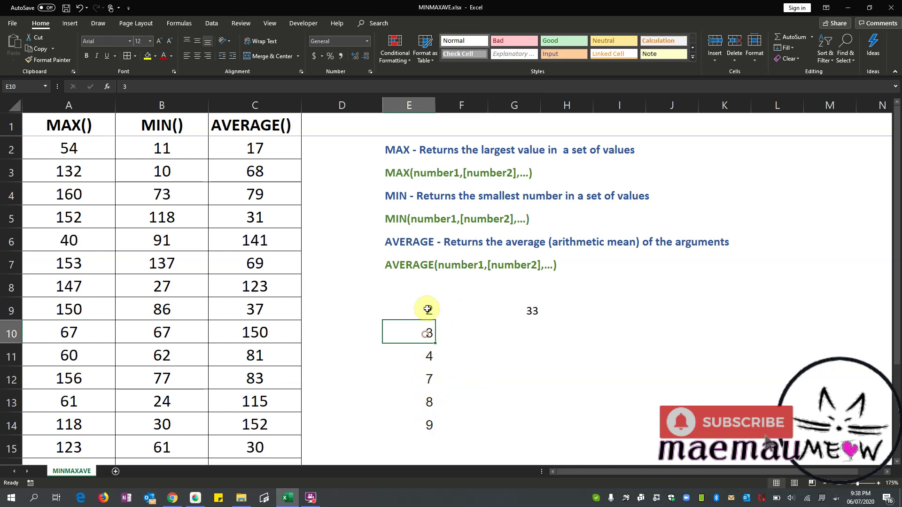
click(428, 308)
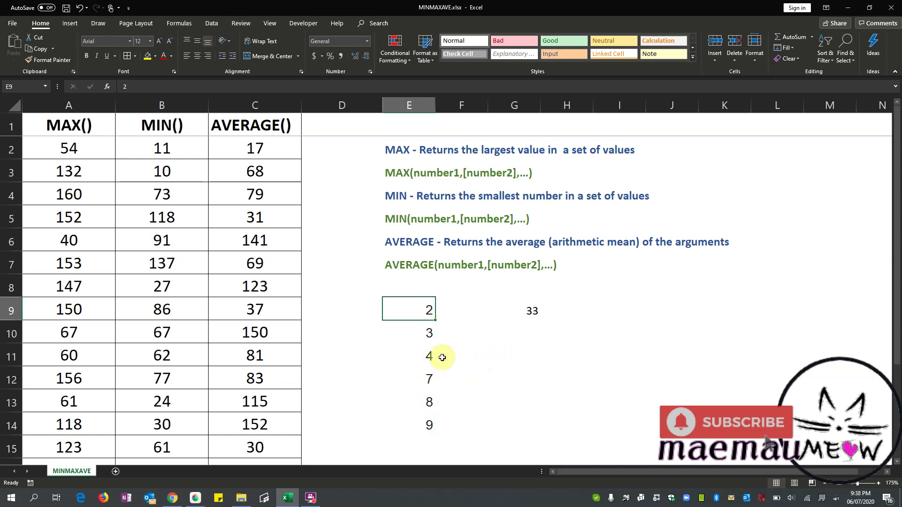
click(543, 330)
click(529, 333)
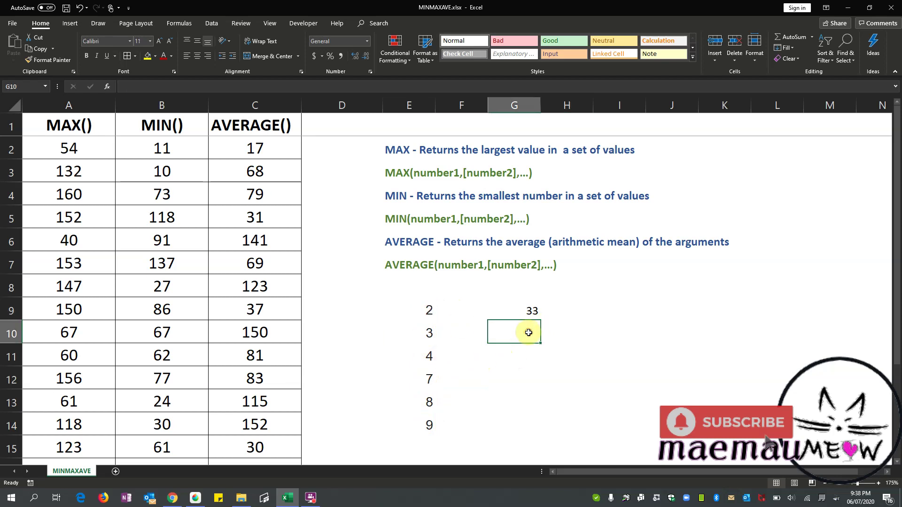
Enter the count 6 in G10 and =33/6 in G11, giving 5.5.
text(6)
key(Return)
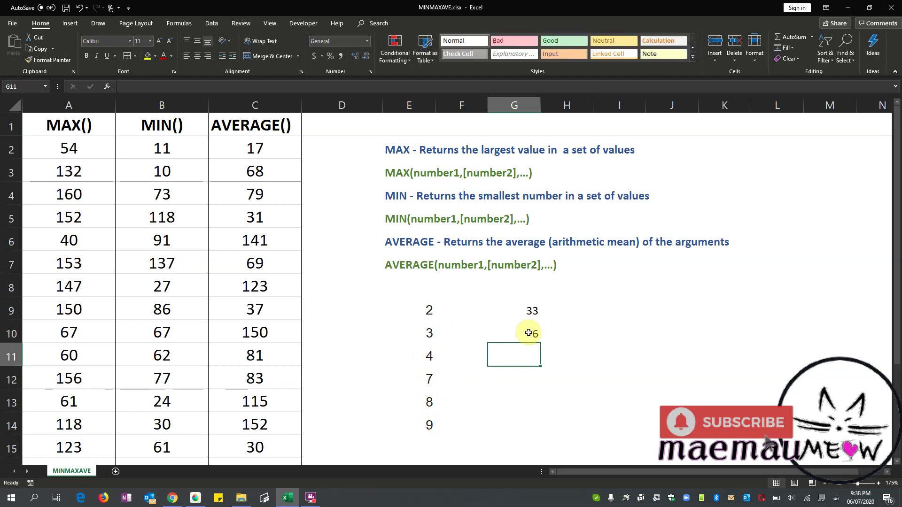
text(=)
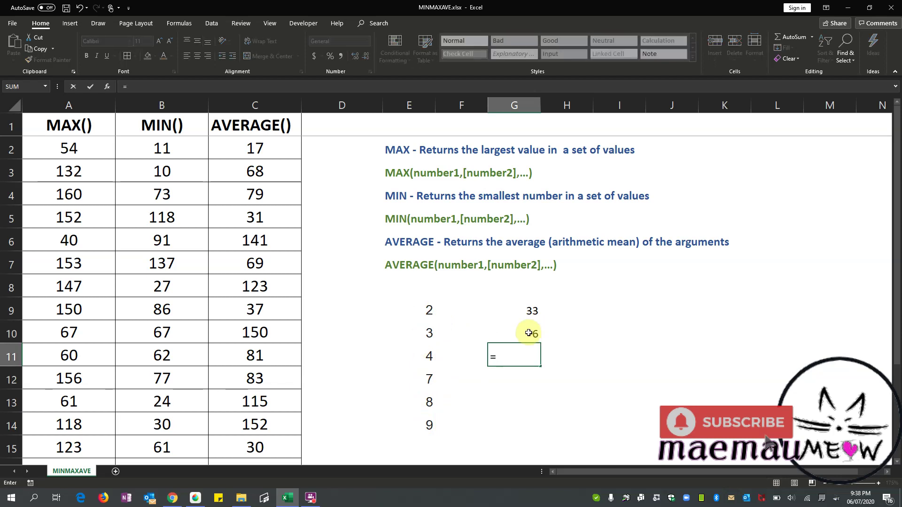
text(33/6)
key(Return)
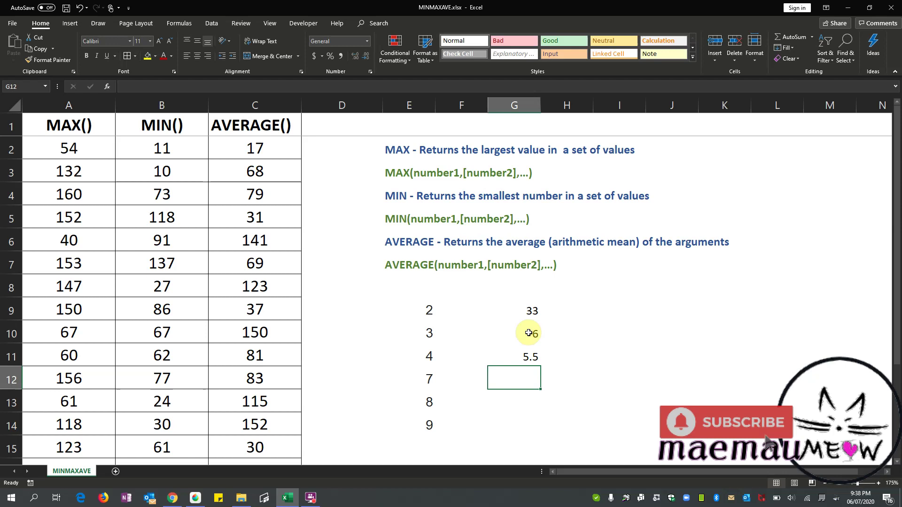
Enter =AVERAGE(E9:E14) in G12, which also returns 5.5.
text(=avearge)
key(BackSpace)
key(BackSpace)
key(BackSpace)
key(BackSpace)
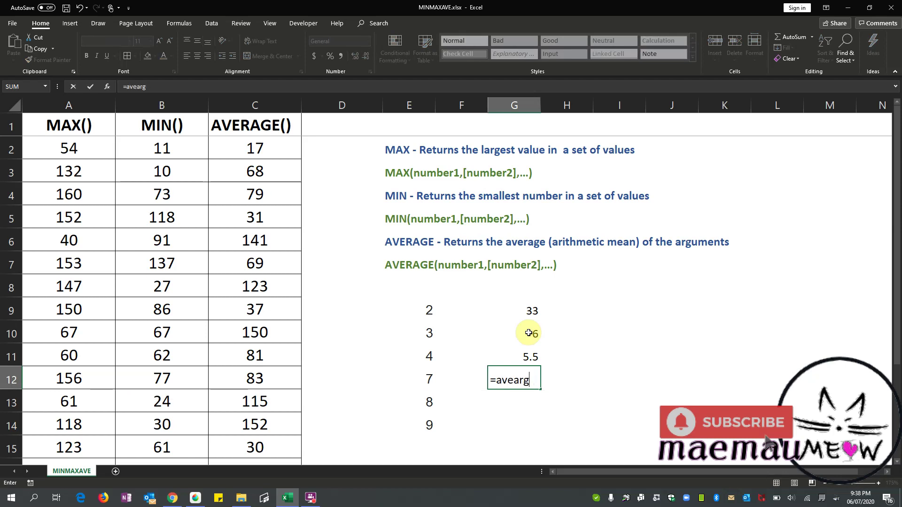
text(rage)
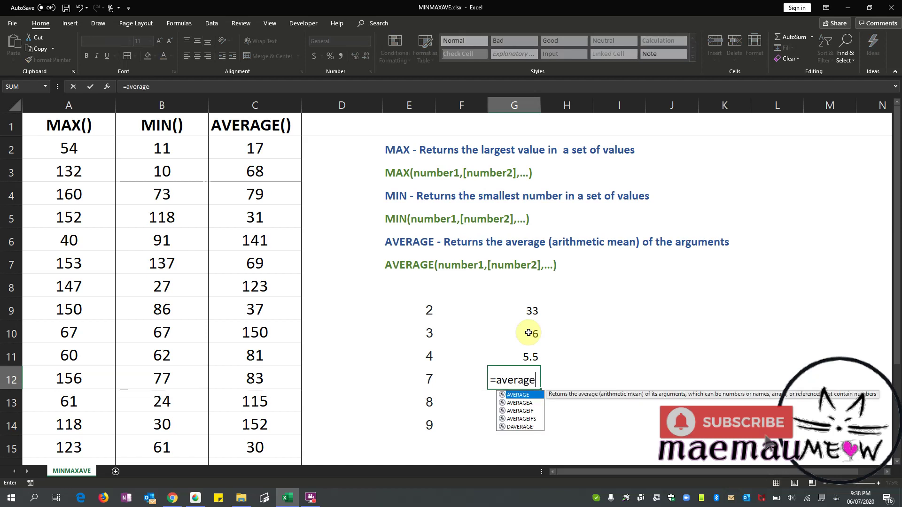
key(Tab)
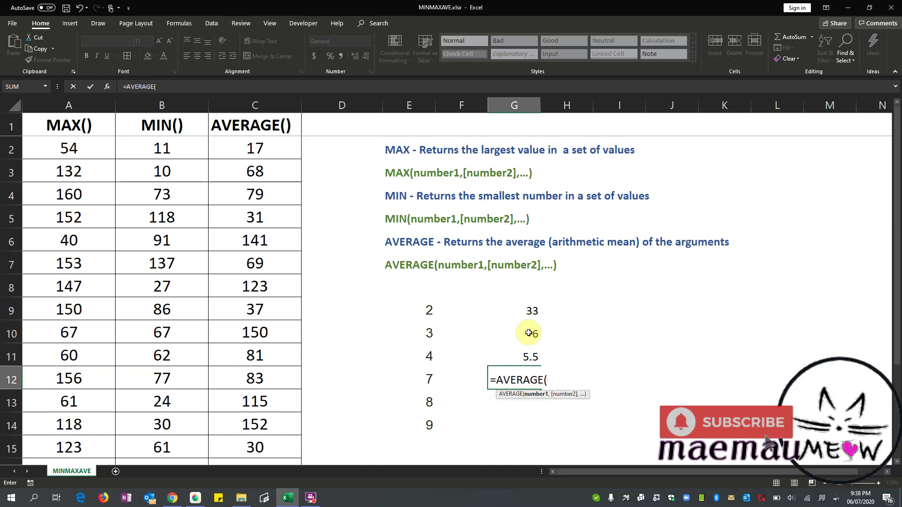
drag(428, 310, 430, 424)
key(Return)
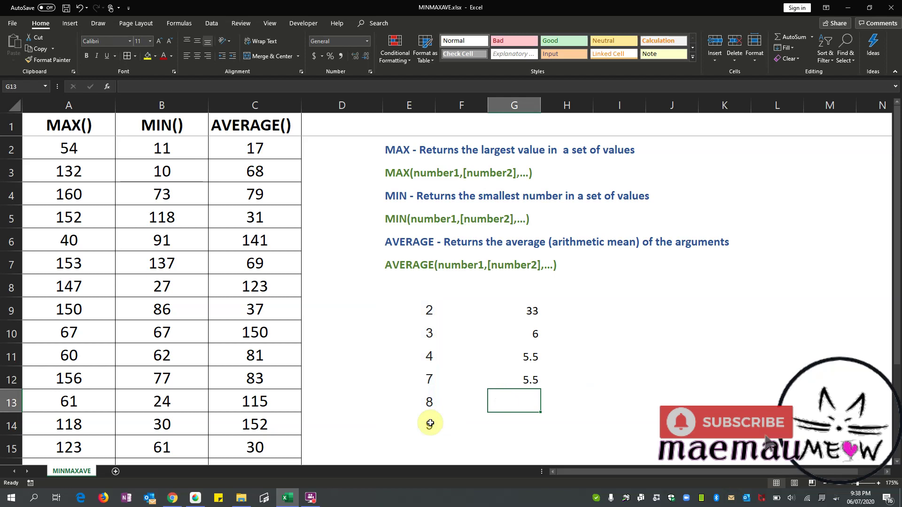
click(533, 380)
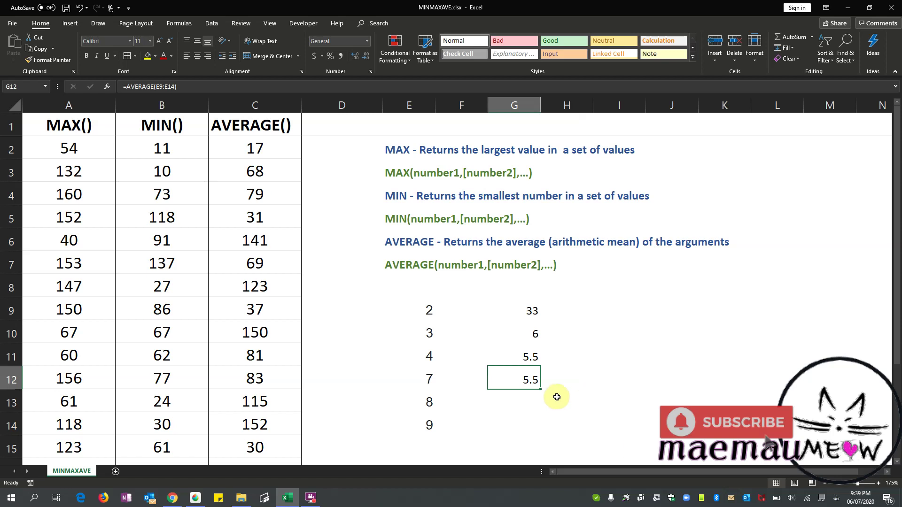
Clear the practice numbers and results in D8:H15.
drag(379, 296, 586, 442)
key(Delete)
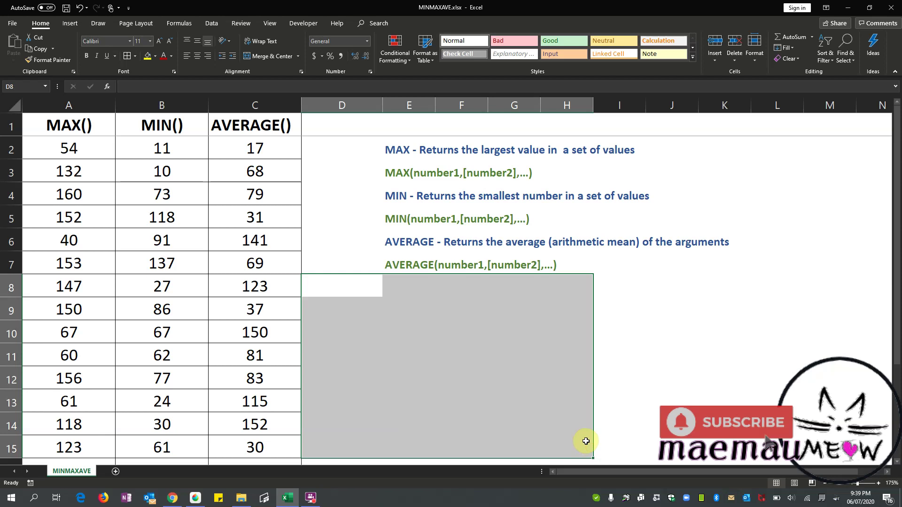
click(367, 200)
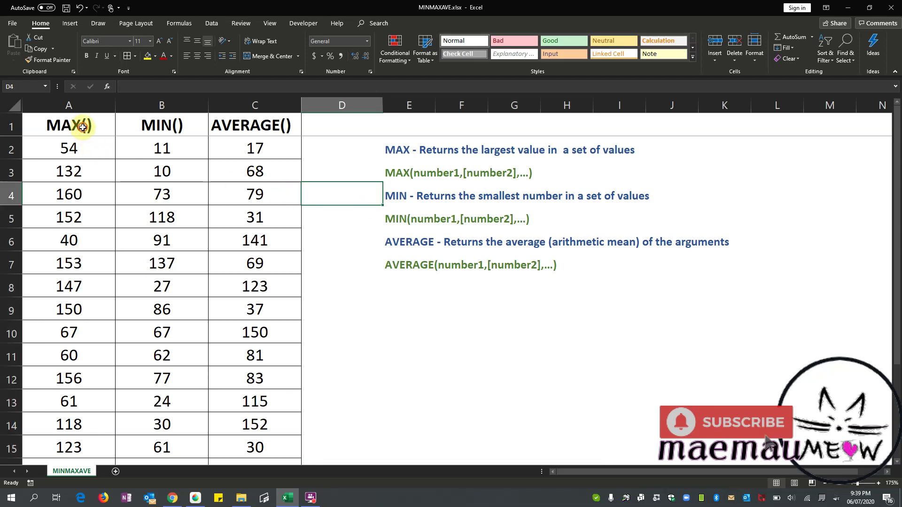
click(84, 125)
Enter =MAX(A2:A17) in A19, returning 160.
scroll(181, 268, down, 1)
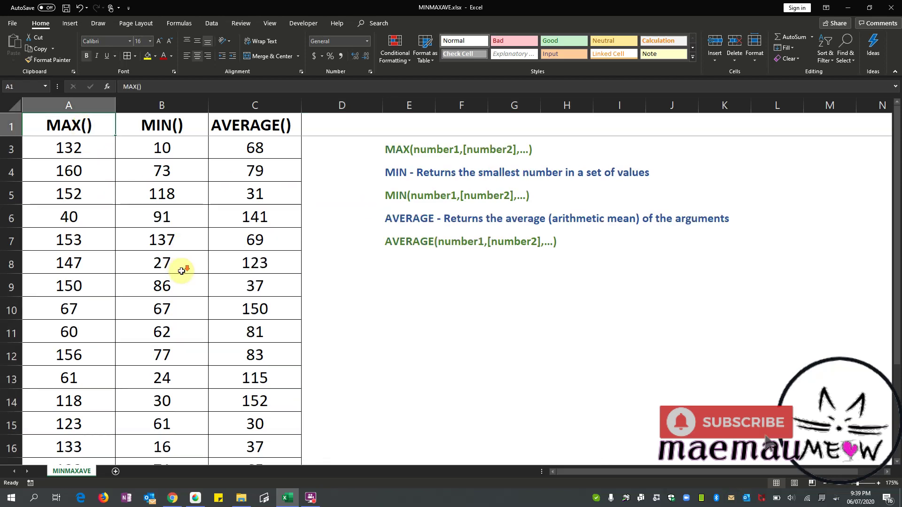
scroll(182, 269, up, 1)
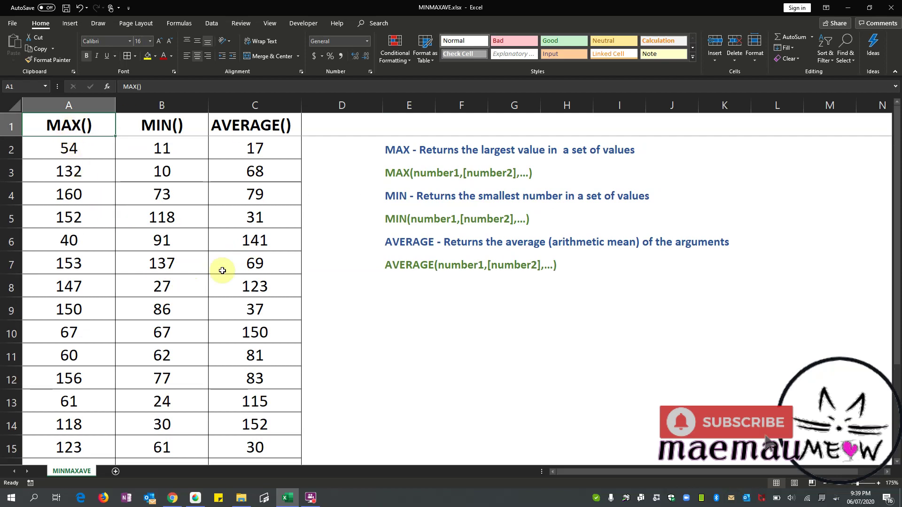
scroll(296, 248, down, 2)
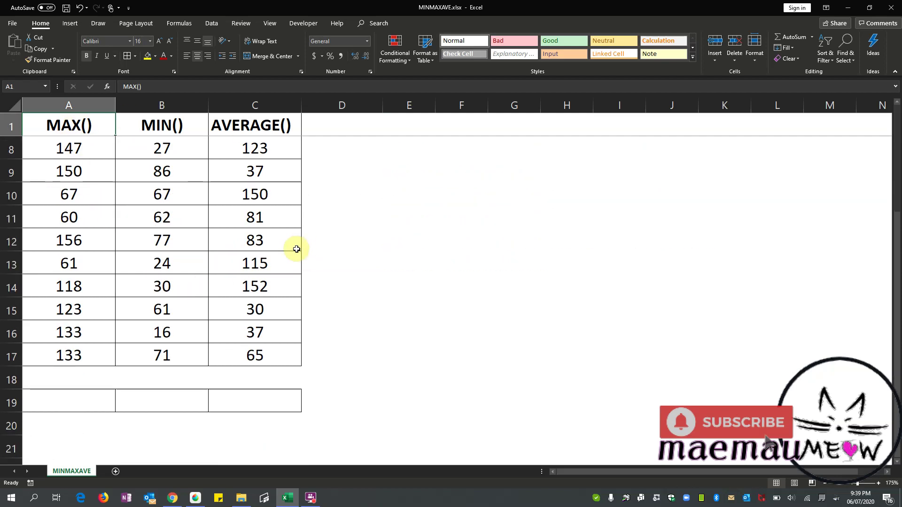
click(75, 397)
text(=)
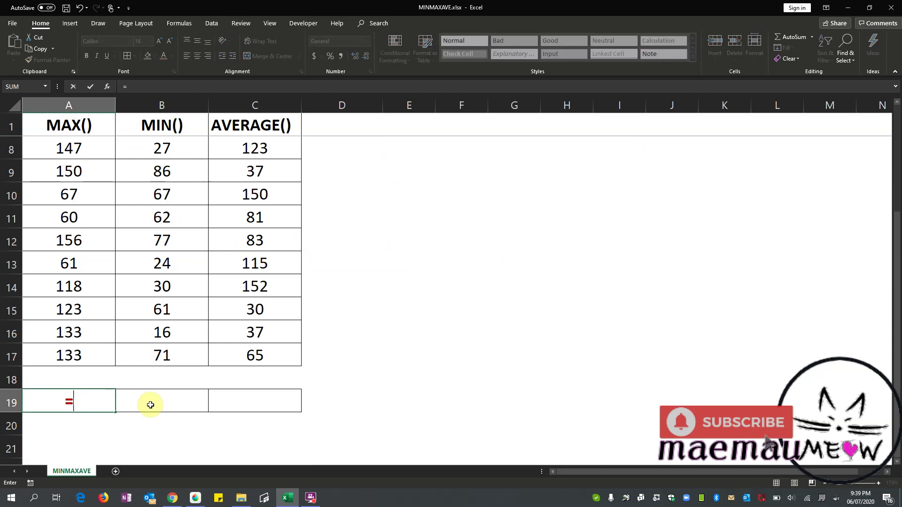
text(max)
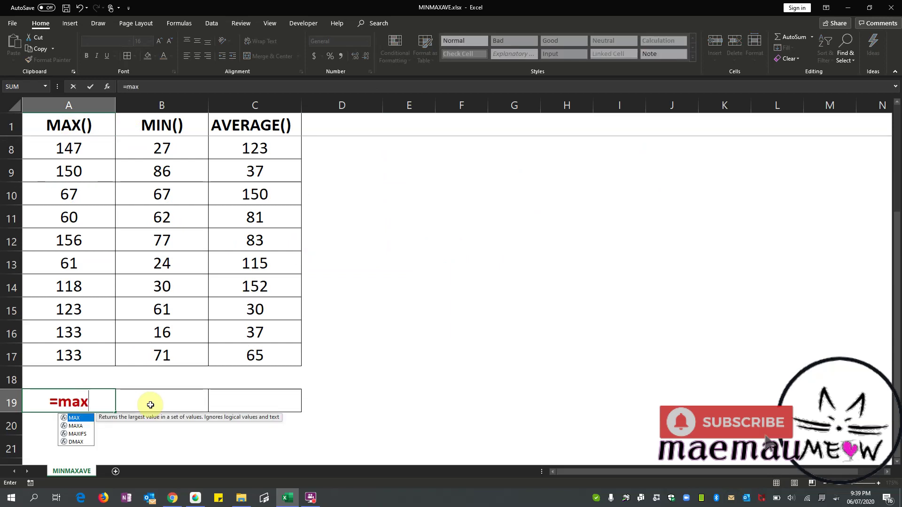
key(Tab)
scroll(82, 312, up, 2)
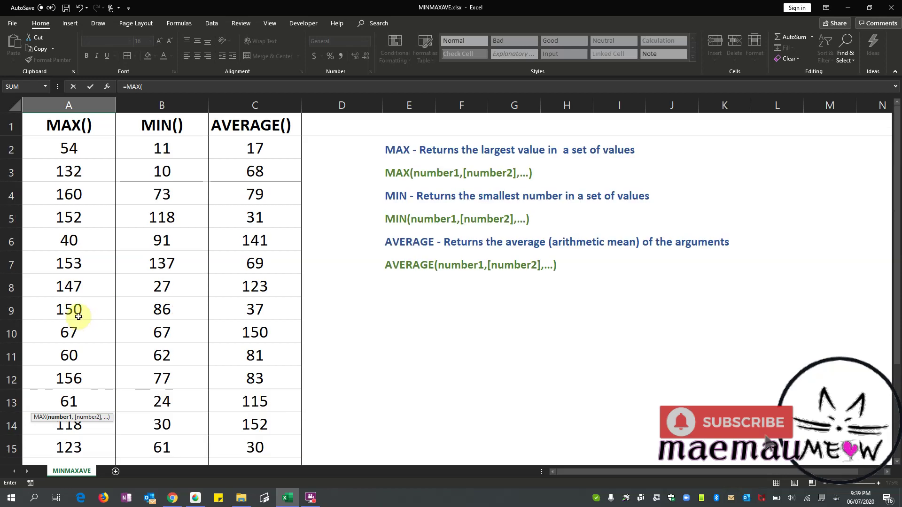
drag(107, 156, 87, 424)
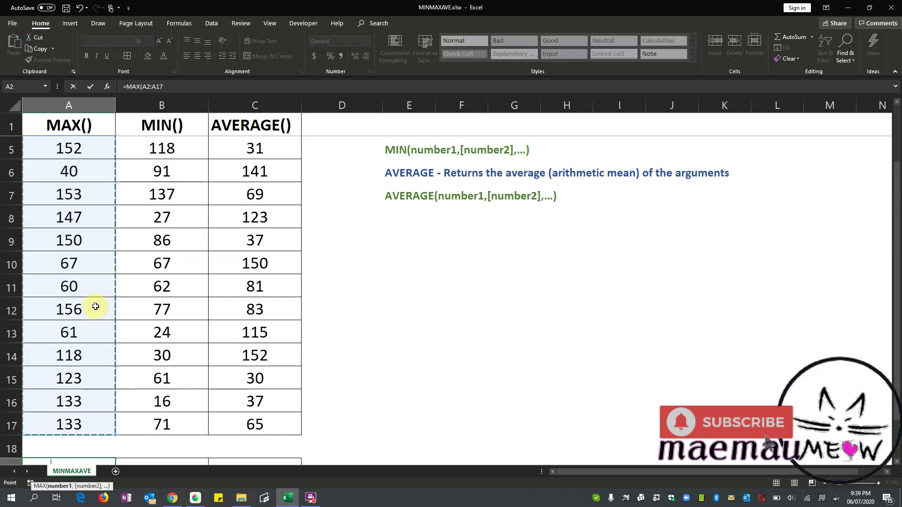
scroll(96, 306, down, 2)
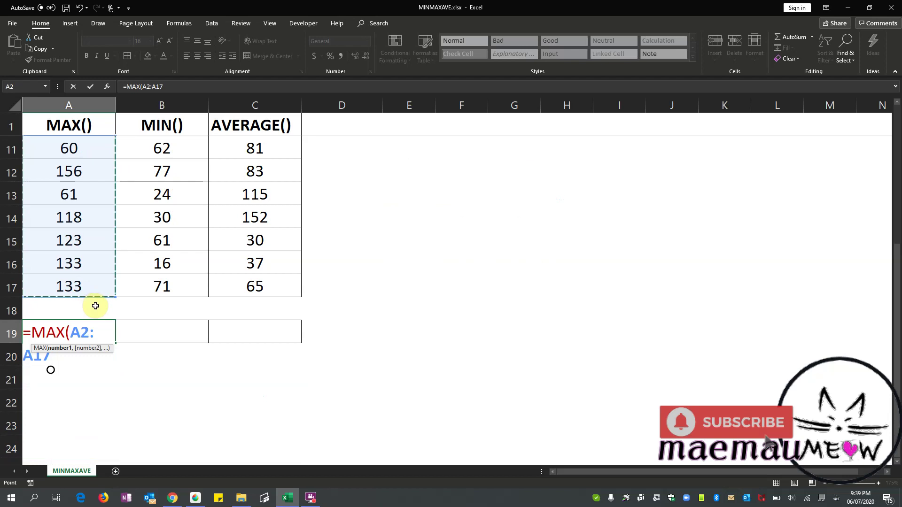
text())
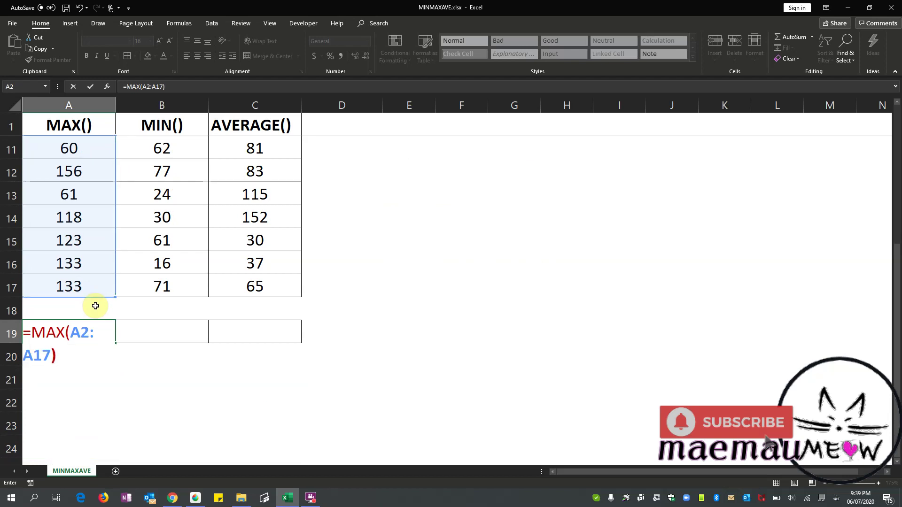
key(Return)
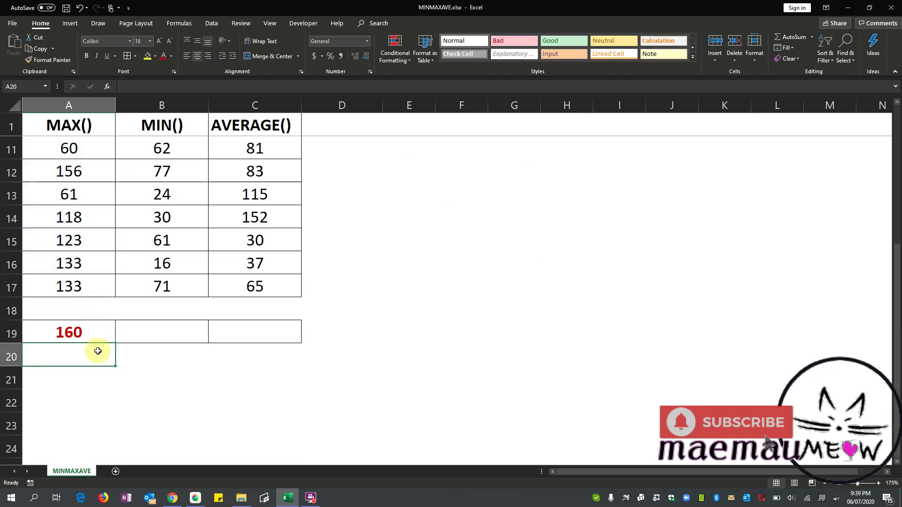
click(98, 333)
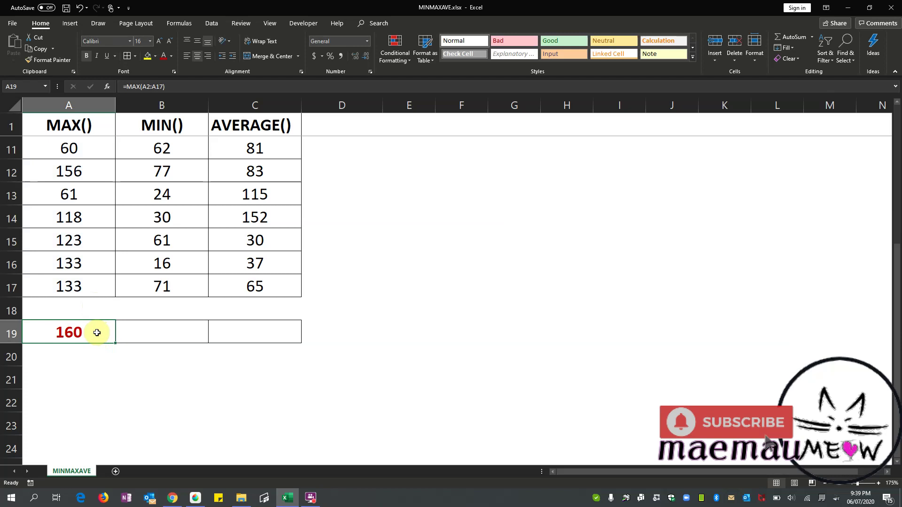
Select the sixteen MAX() values in A2:A17.
scroll(75, 169, up, 3)
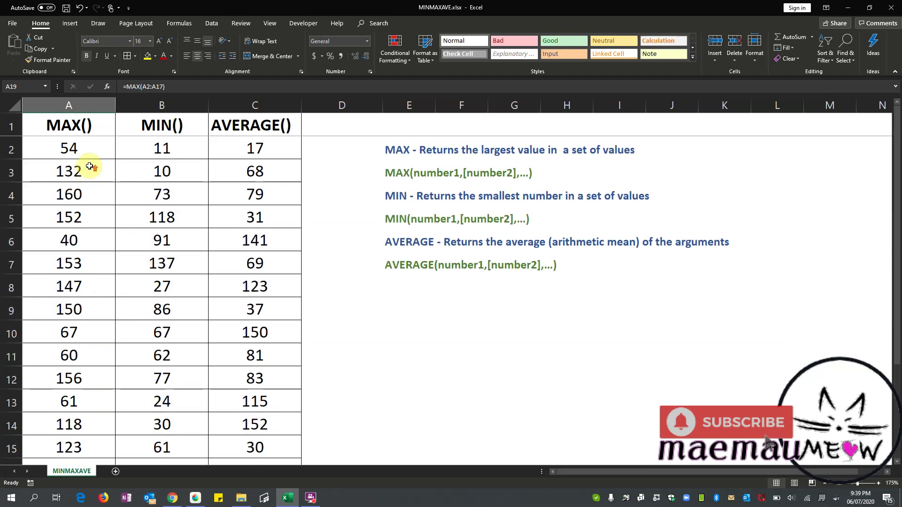
click(90, 148)
scroll(70, 249, down, 1)
scroll(70, 296, down, 2)
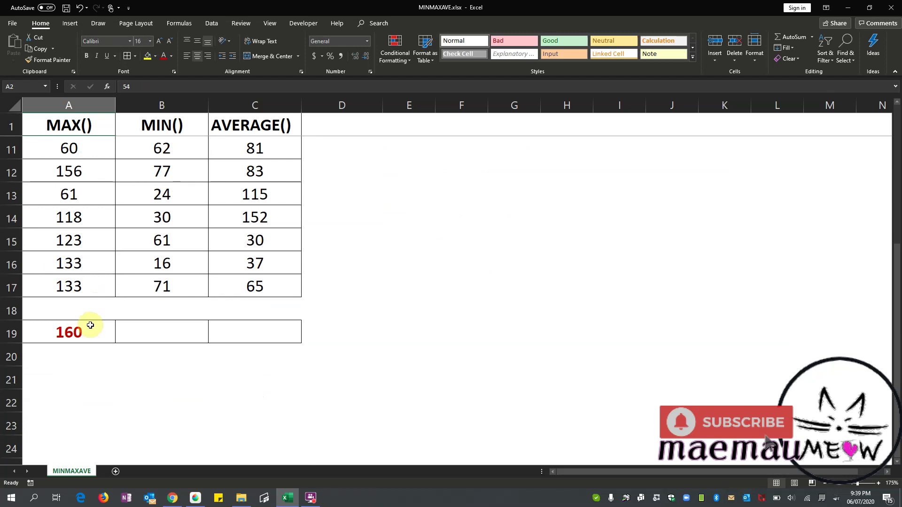
shift+click(84, 284)
scroll(101, 271, up, 3)
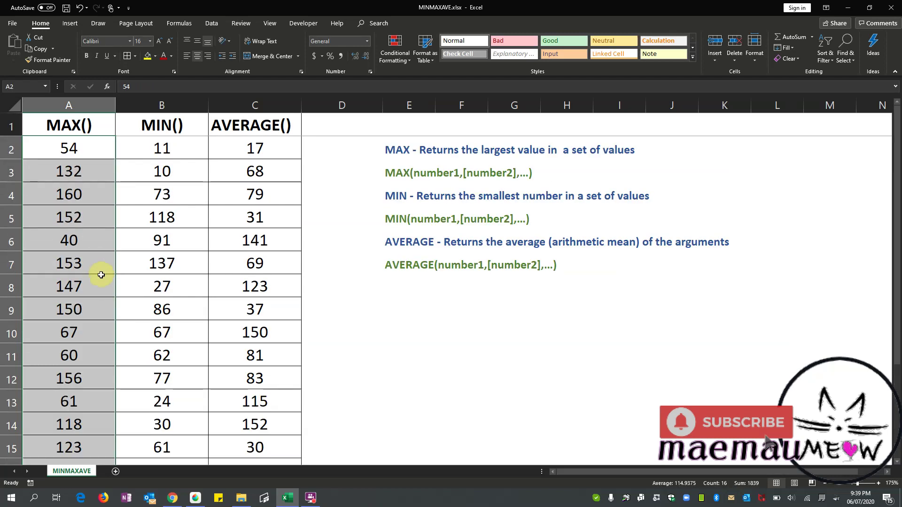
Sort only the selected column A values largest to smallest, putting 160 on top.
click(216, 25)
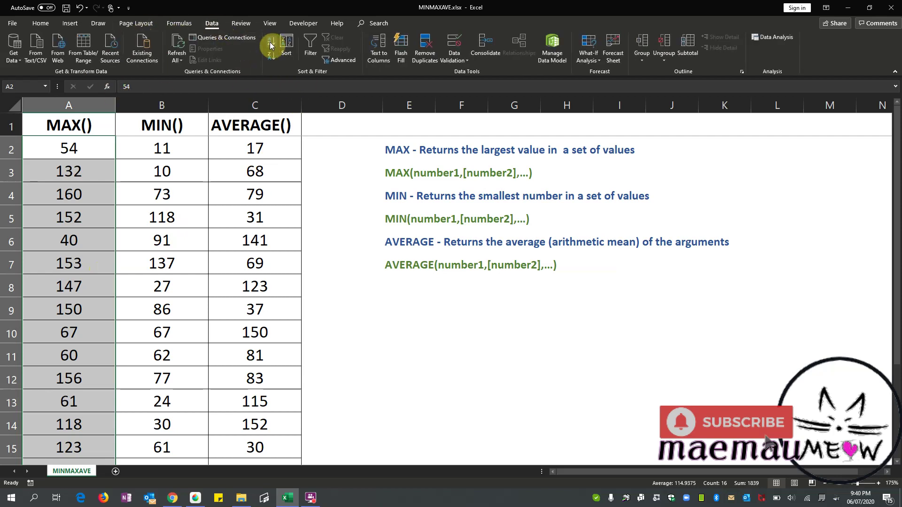
click(270, 59)
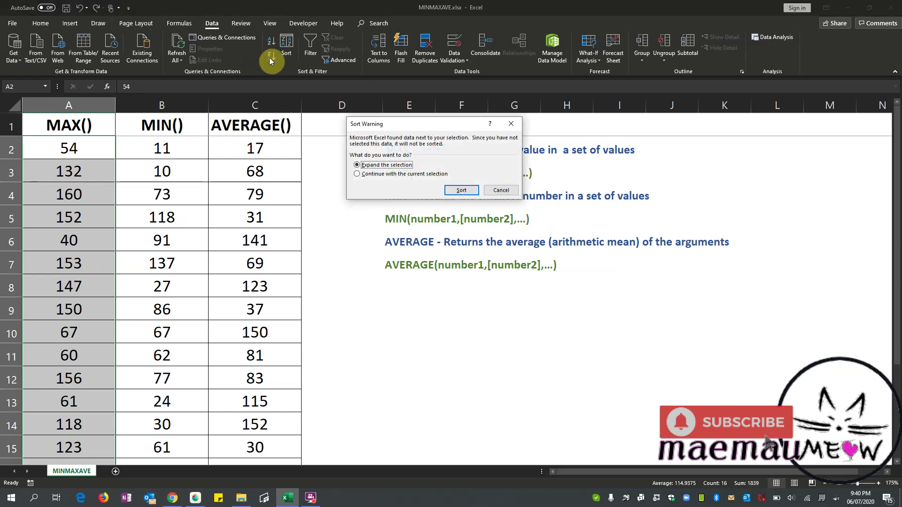
click(416, 173)
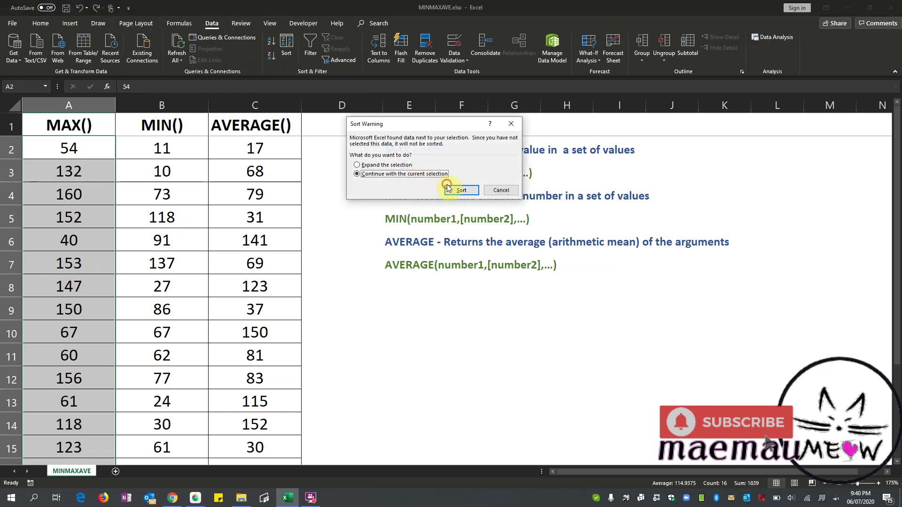
click(461, 191)
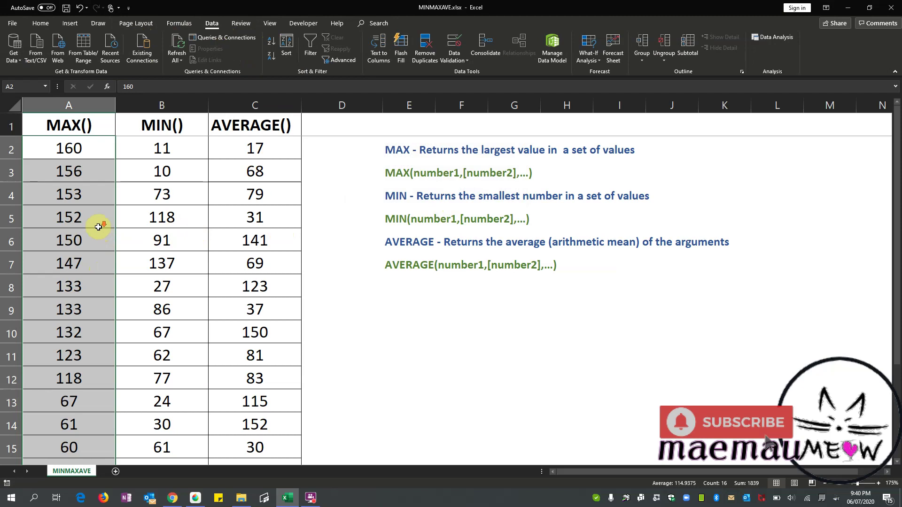
scroll(98, 227, down, 3)
scroll(98, 227, up, 3)
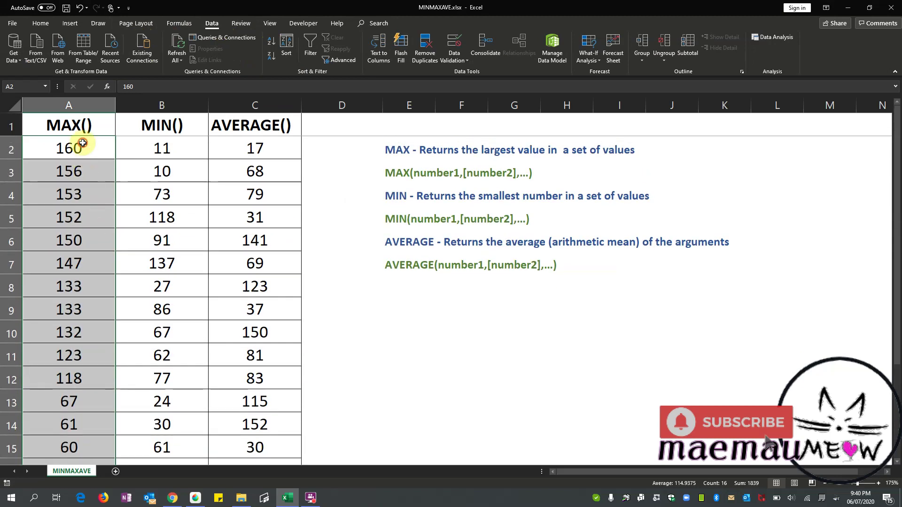
click(82, 142)
scroll(210, 221, down, 2)
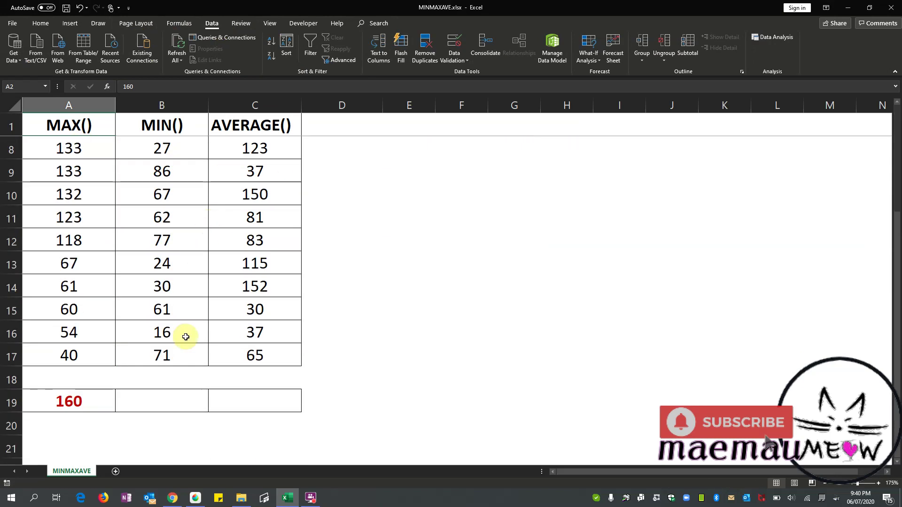
click(181, 401)
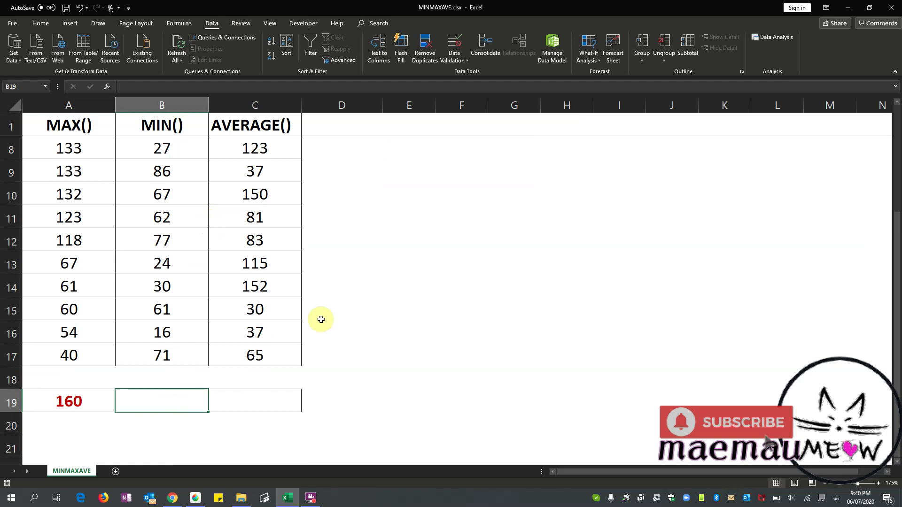
Enter =MIN(B2:B17) in B19, returning 10.
text(=min()
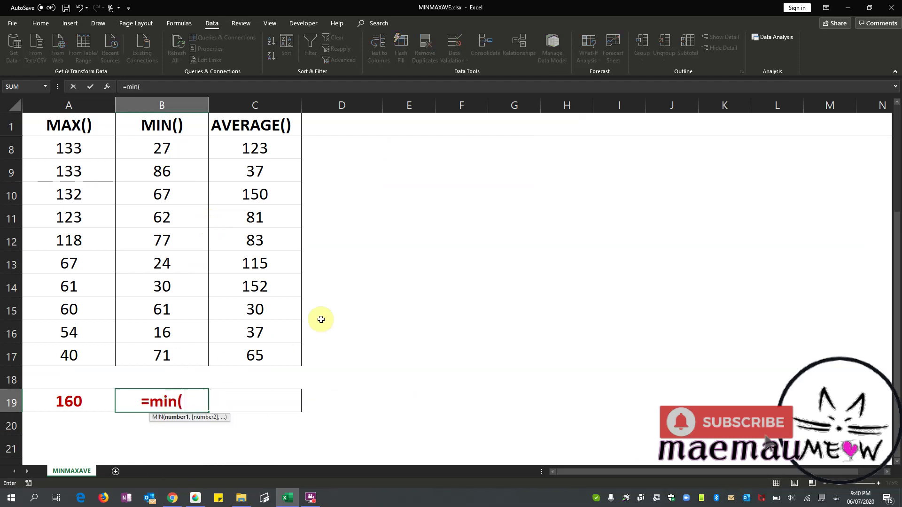
scroll(202, 300, up, 2)
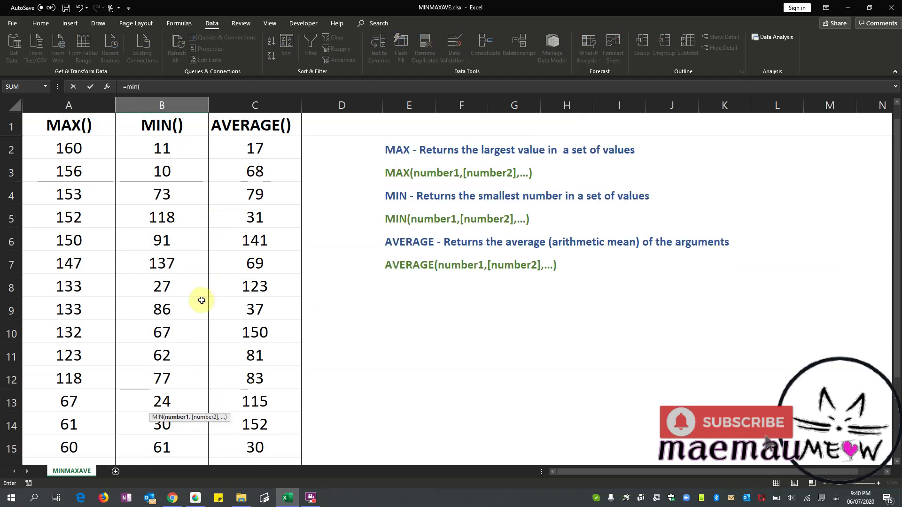
click(185, 148)
scroll(171, 276, down, 5)
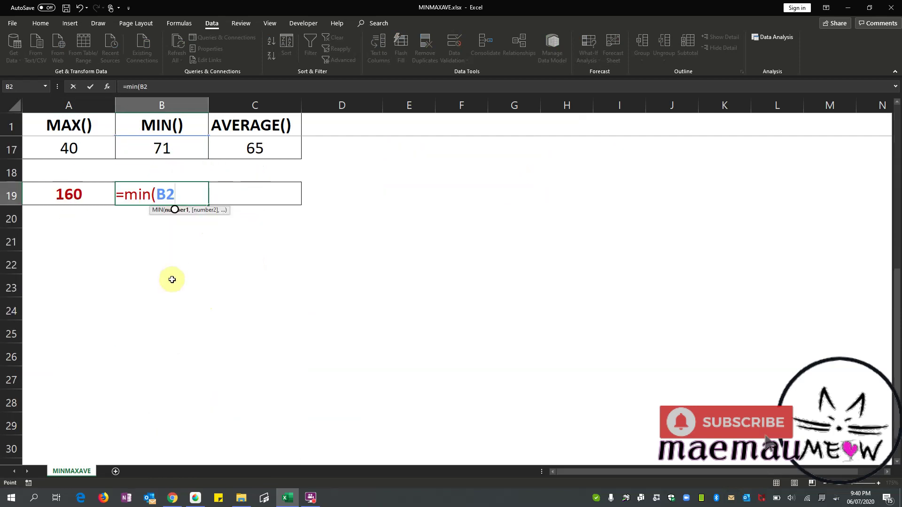
scroll(173, 254, up, 1)
shift+click(174, 221)
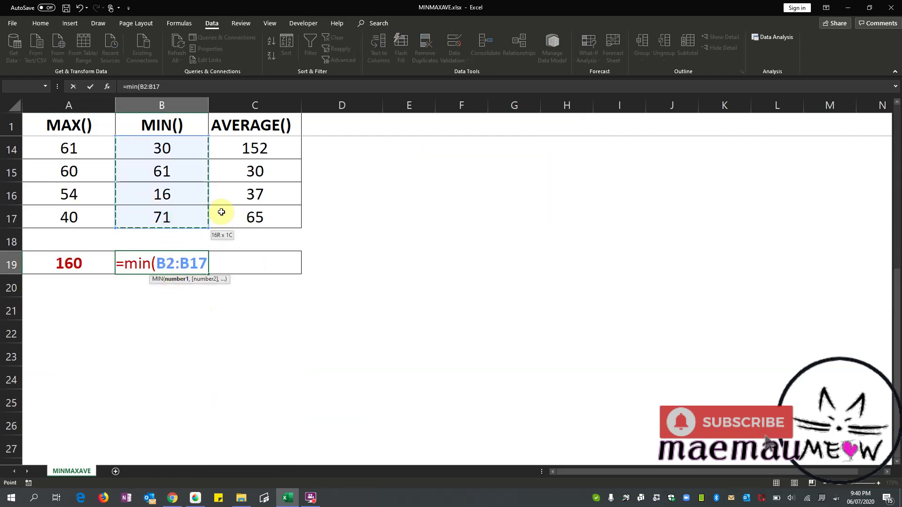
text())
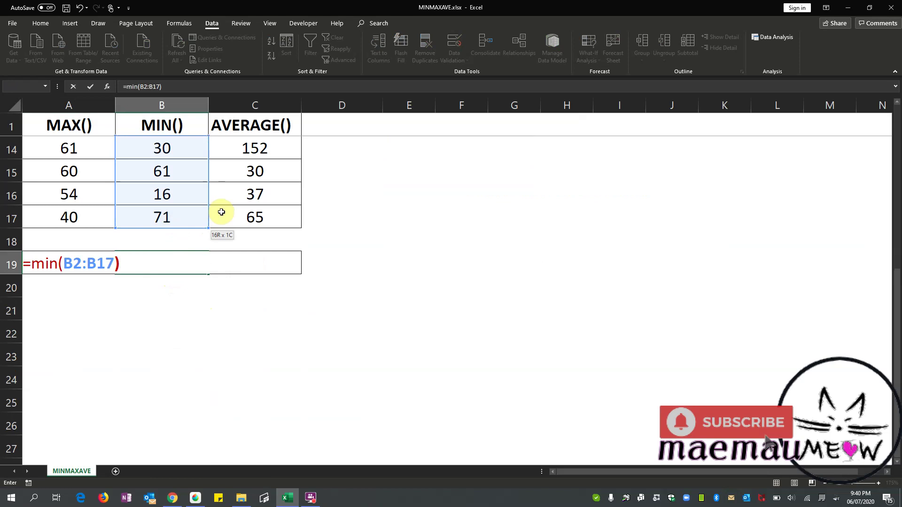
key(Return)
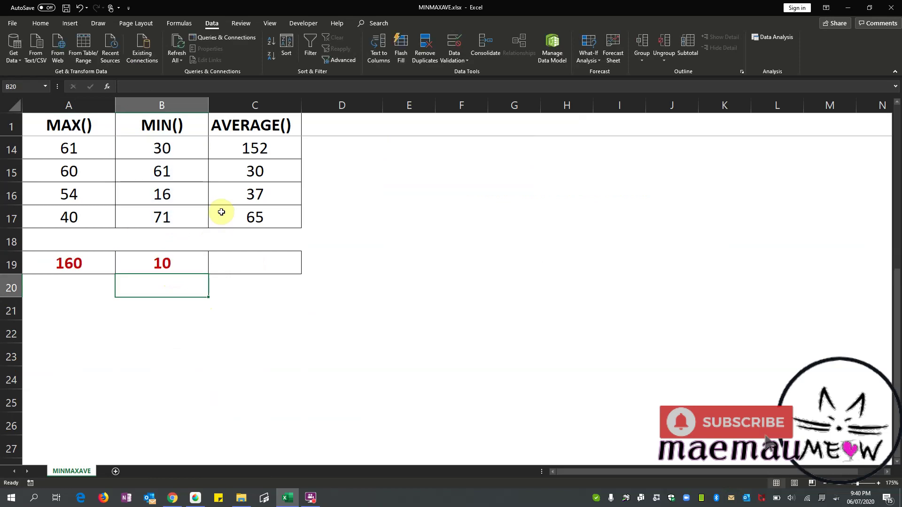
Select the MIN() column values B2:B17.
scroll(147, 236, up, 4)
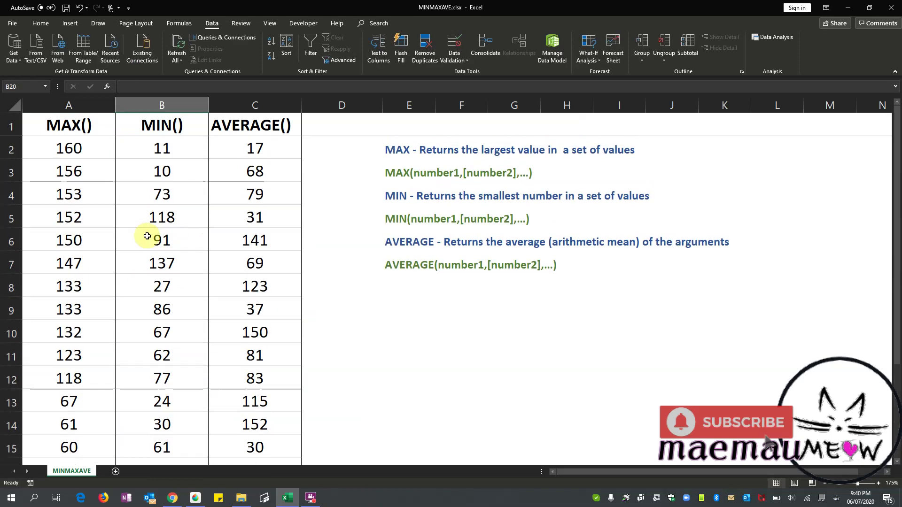
click(184, 147)
scroll(185, 268, down, 3)
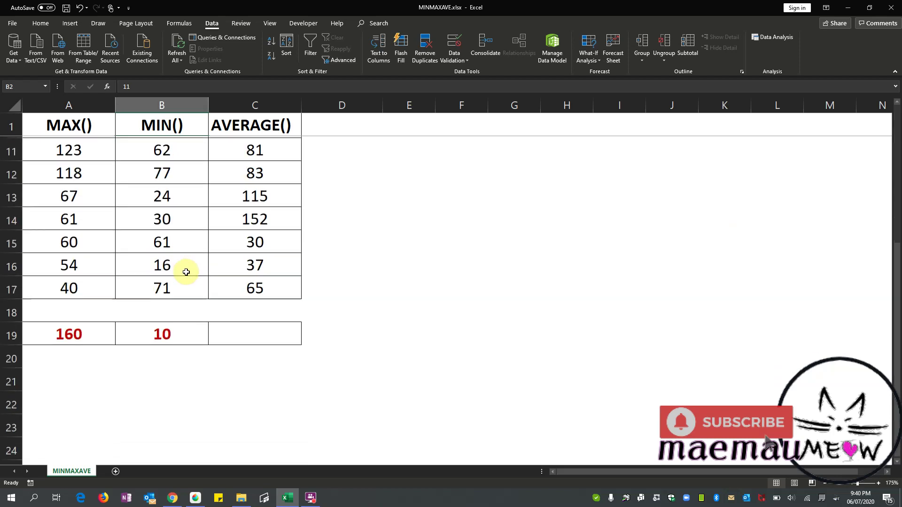
shift+click(182, 283)
scroll(228, 279, up, 3)
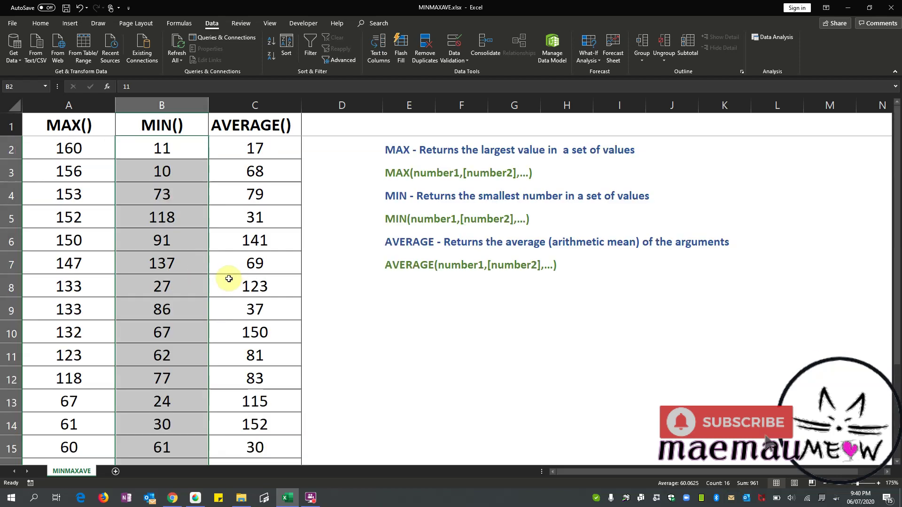
Sort only the selected B2:B17 values A→Z so 10 heads the MIN() column.
click(272, 47)
click(407, 174)
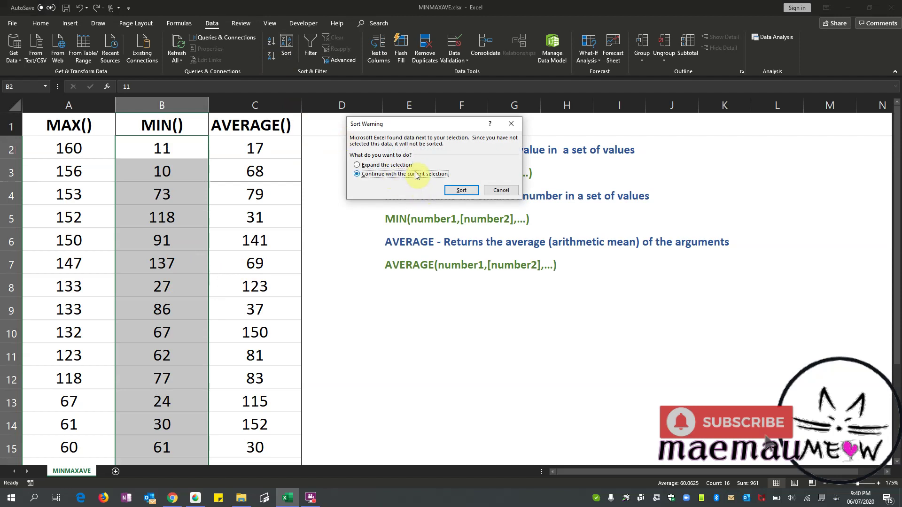
click(458, 193)
scroll(184, 298, down, 5)
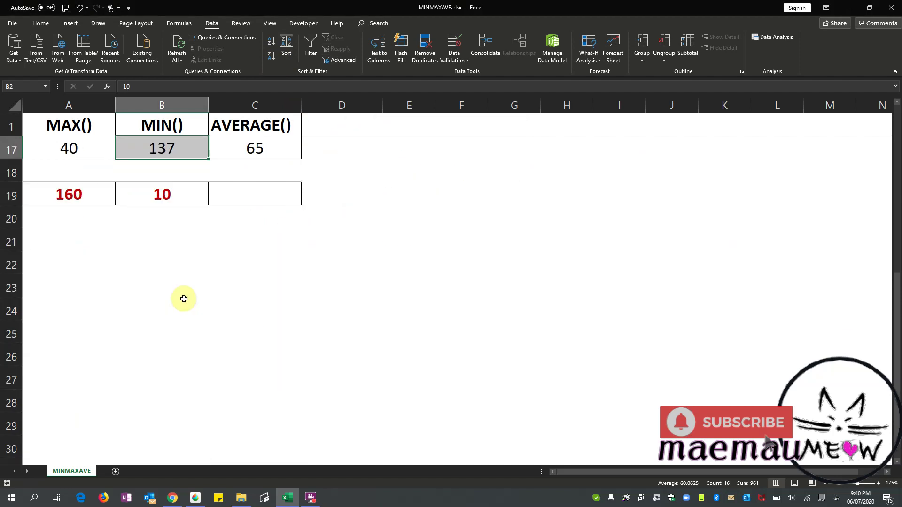
scroll(184, 299, up, 5)
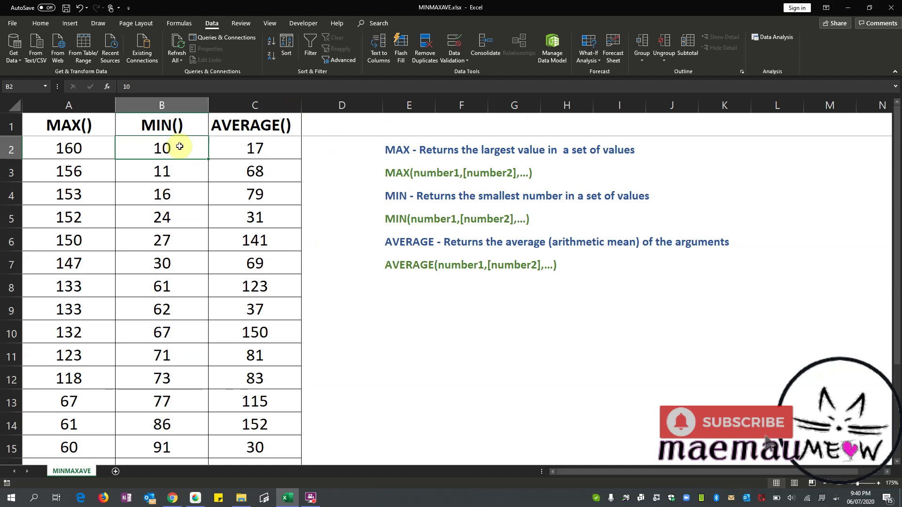
click(253, 150)
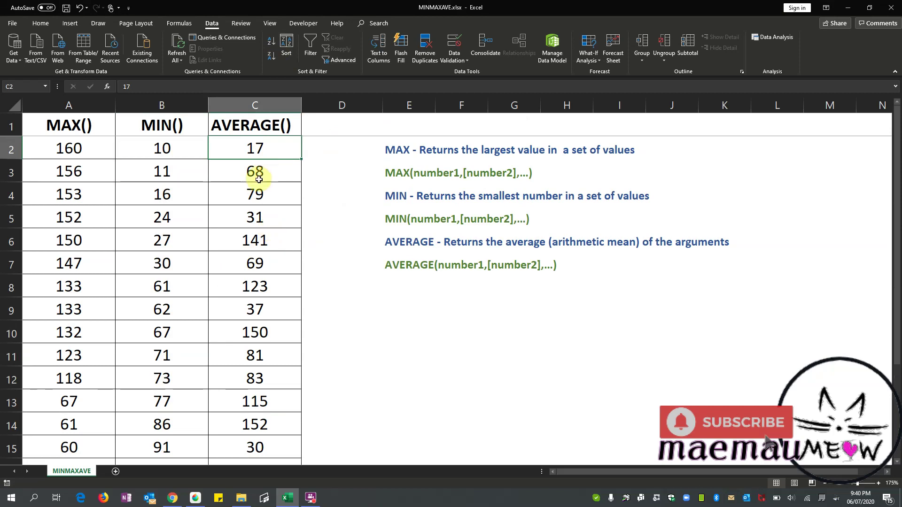
scroll(259, 172, down, 4)
scroll(277, 182, up, 4)
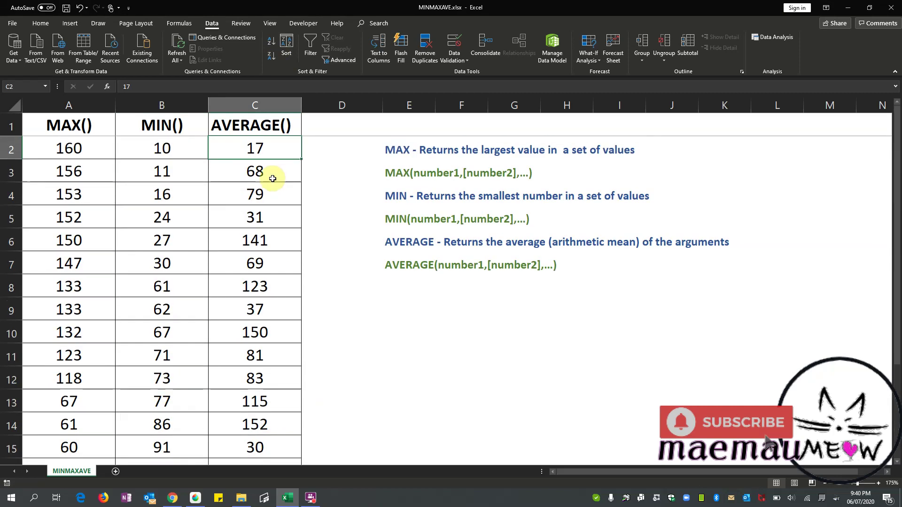
scroll(272, 179, down, 4)
Start an AVERAGE formula in C19, correcting the mistyped function name.
click(257, 265)
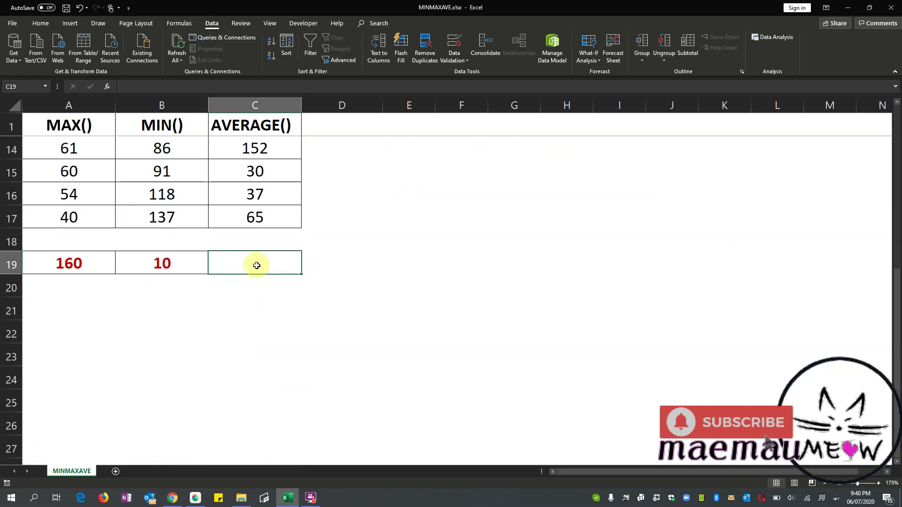
text(=avae)
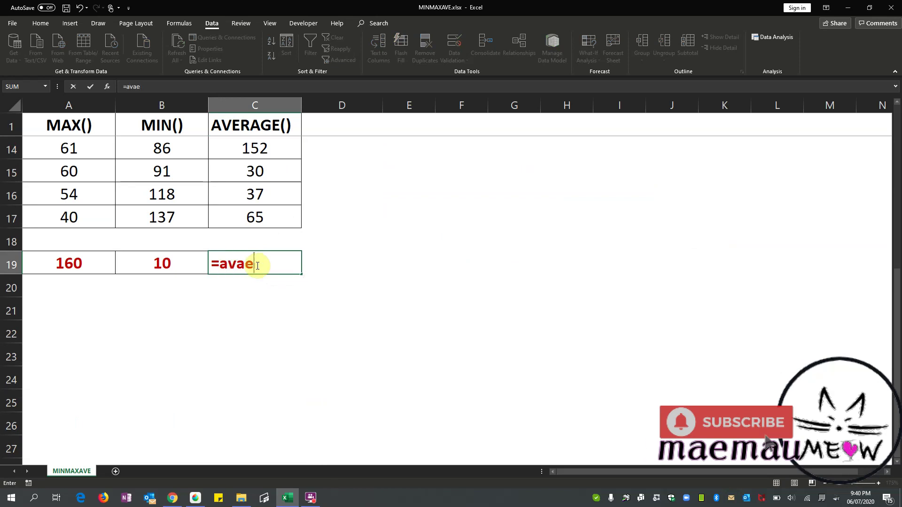
key(BackSpace)
key(BackSpace)
text(e)
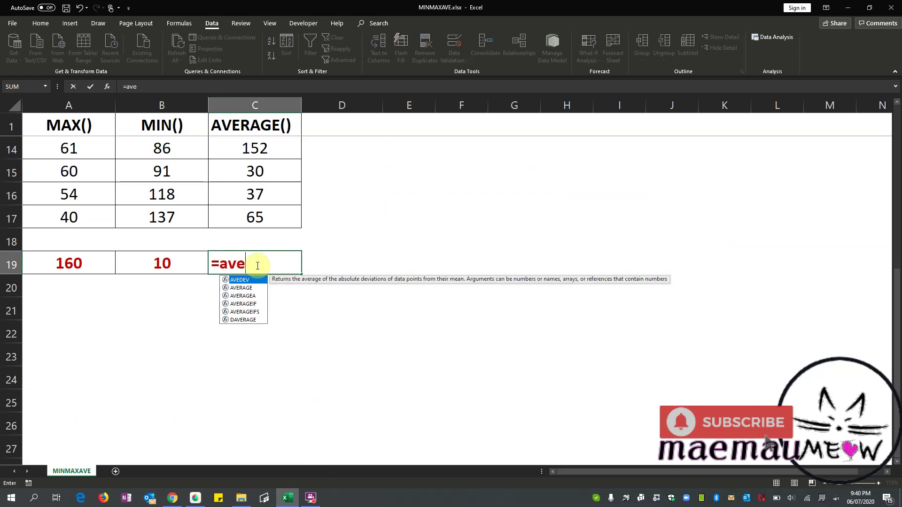
key(Tab)
key(BackSpace)
key(BackSpace)
key(BackSpace)
key(BackSpace)
text(rag)
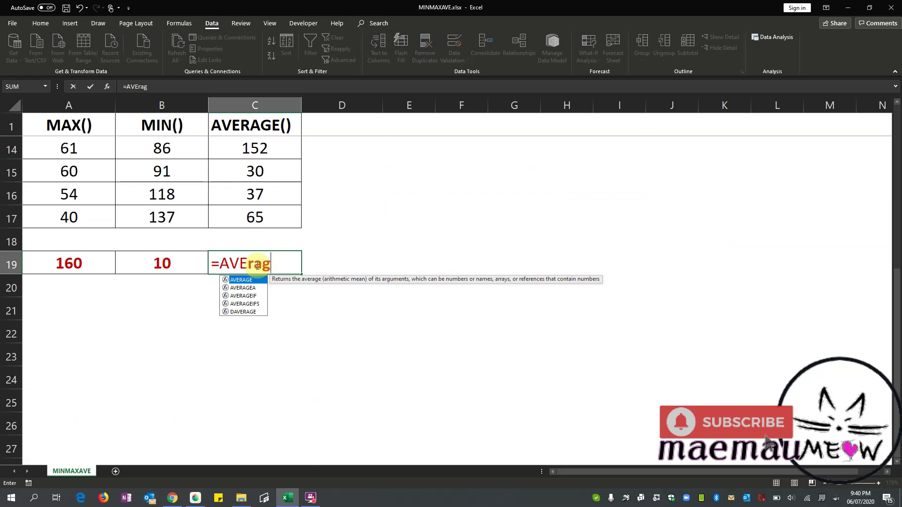
key(Tab)
Complete =AVERAGE(C2:C17) in C19 so it returns 79.875.
scroll(256, 265, up, 4)
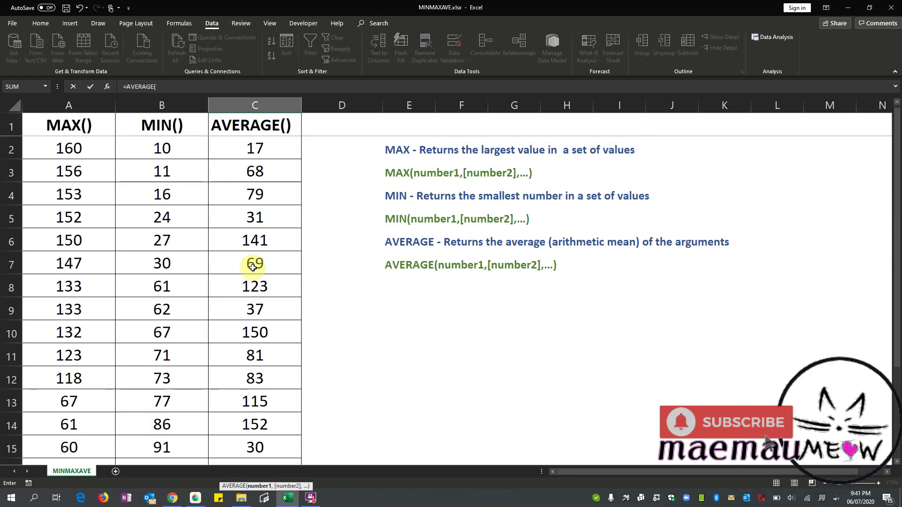
click(254, 149)
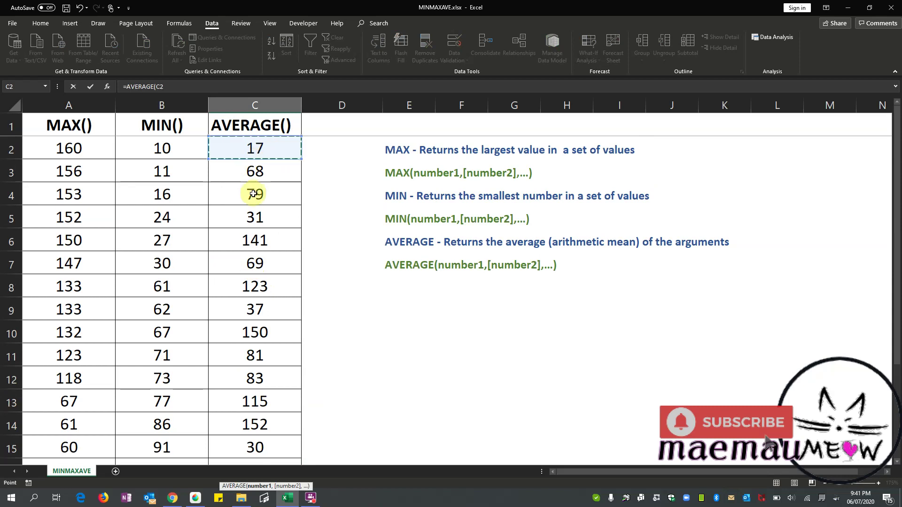
scroll(254, 194, down, 5)
scroll(256, 262, up, 3)
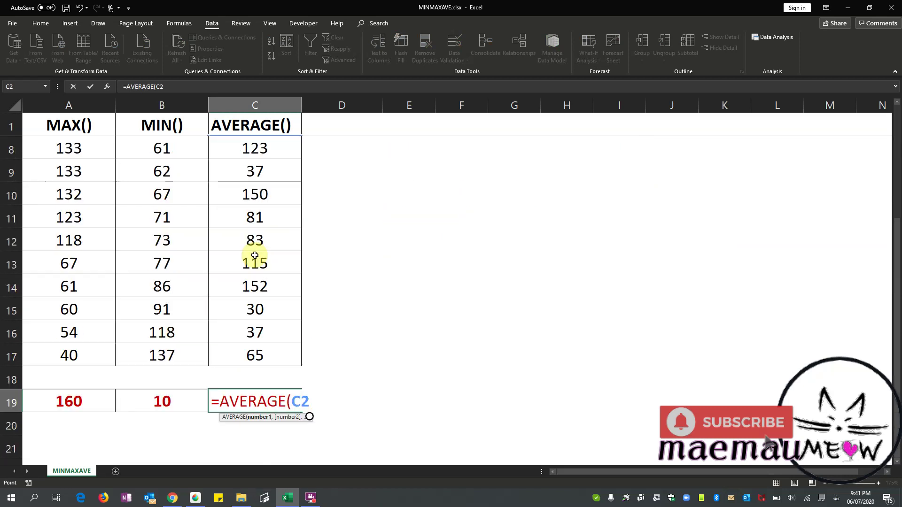
shift+click(278, 353)
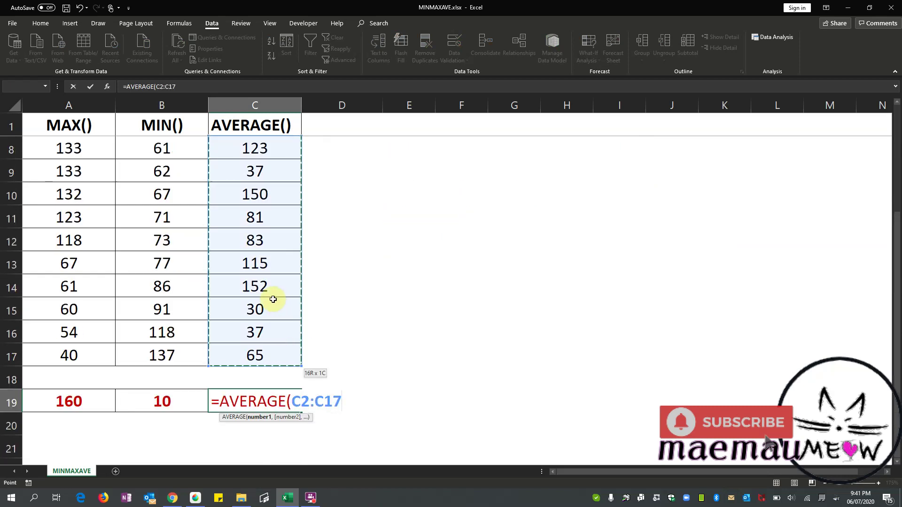
text())
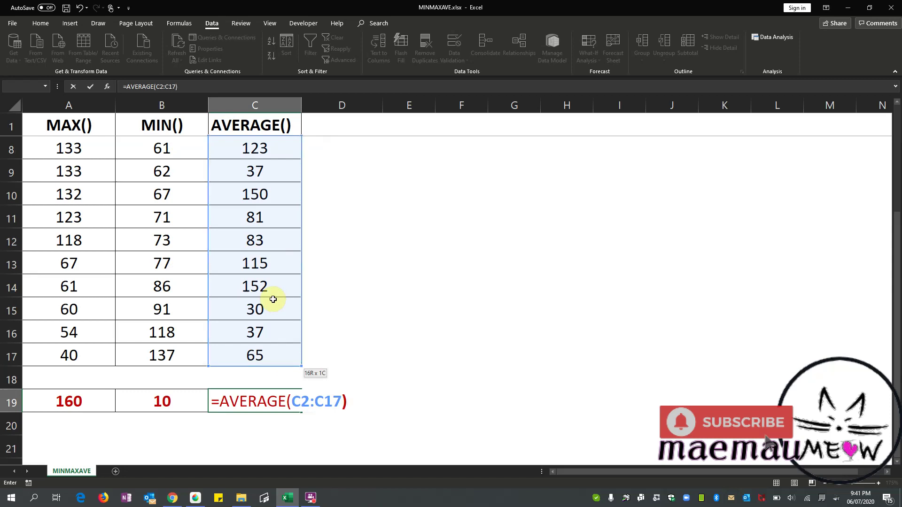
key(Return)
click(278, 404)
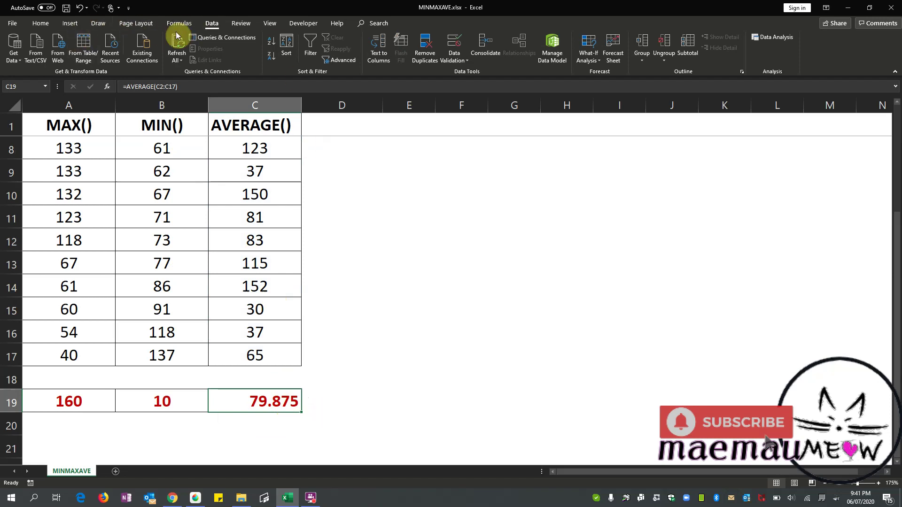
Round the C19 average to two decimal places so it shows 79.88.
click(42, 24)
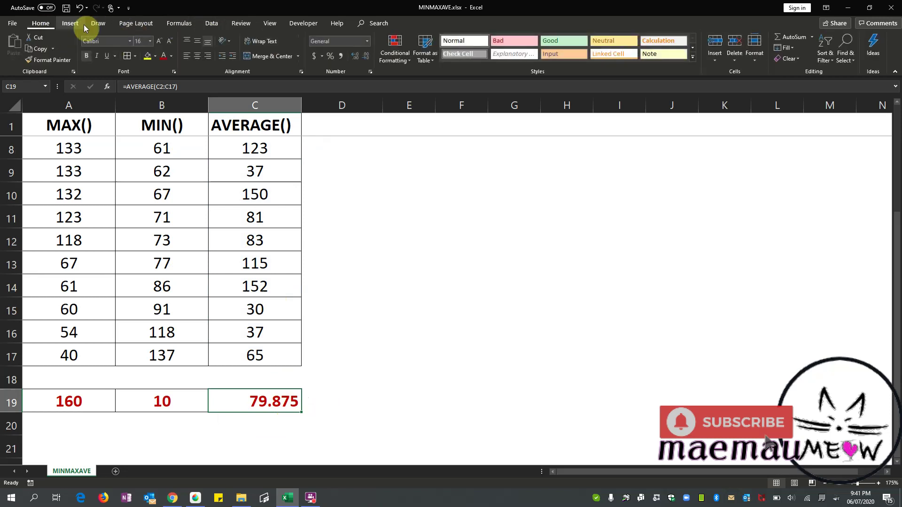
click(359, 56)
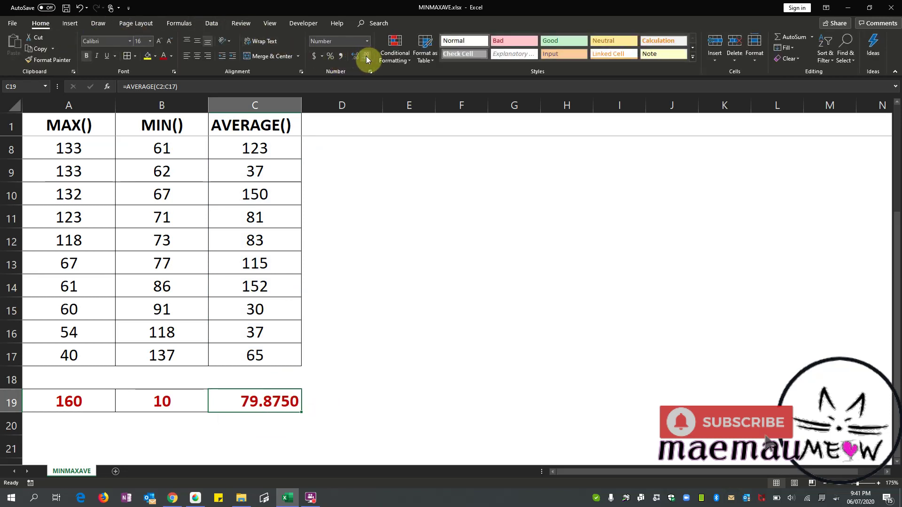
click(366, 57)
click(366, 57)
click(419, 325)
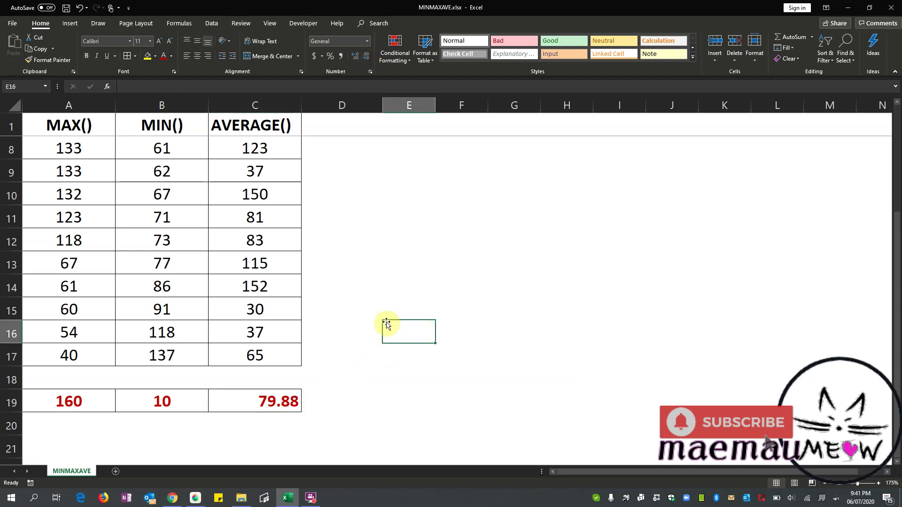
Centre the C19 average in its cell like the MAX and MIN results.
click(280, 399)
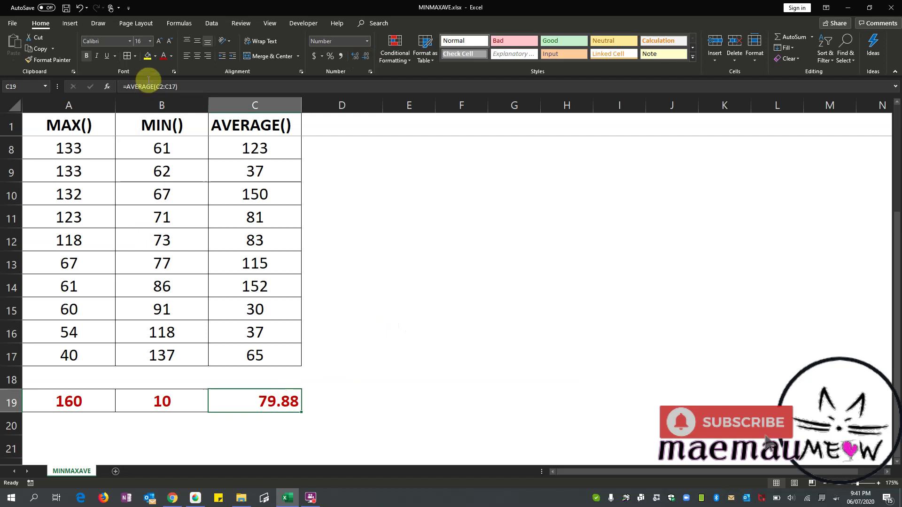
click(196, 58)
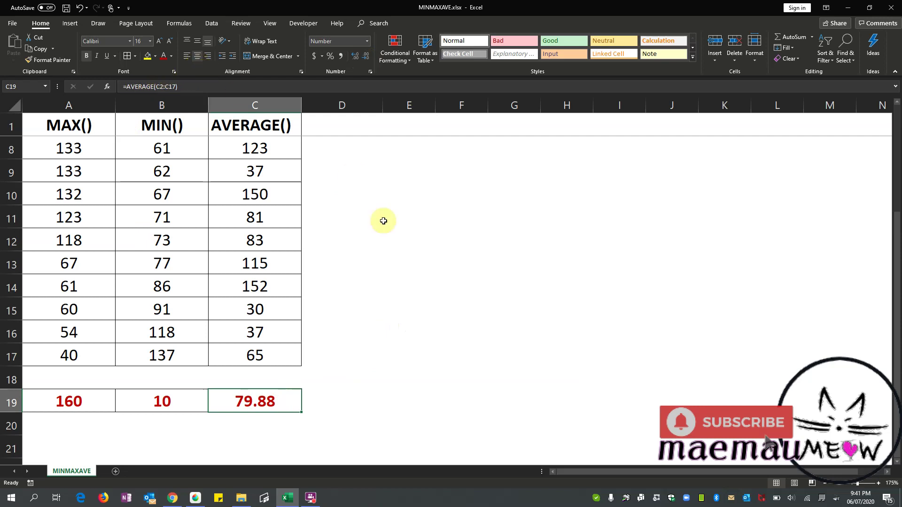
click(329, 400)
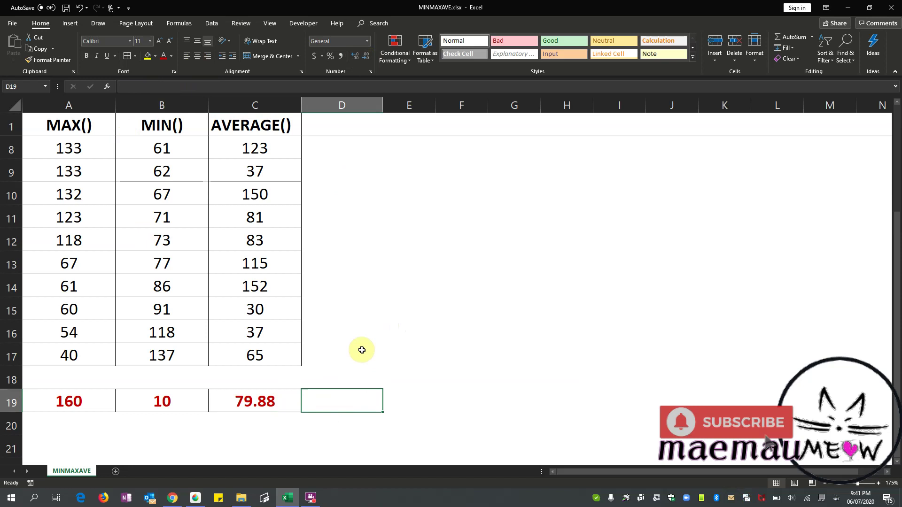
Enter a SUM of C2:C17 in D19 as the average check.
text(=)
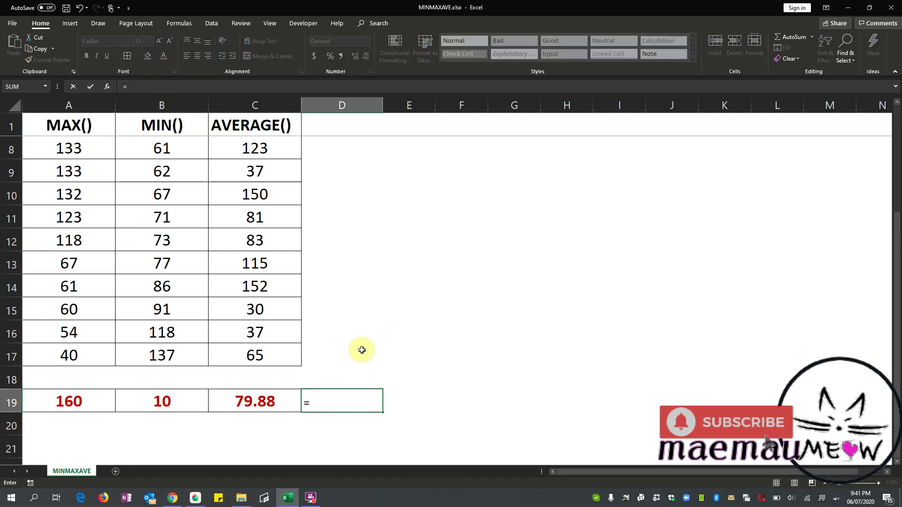
text(sum()
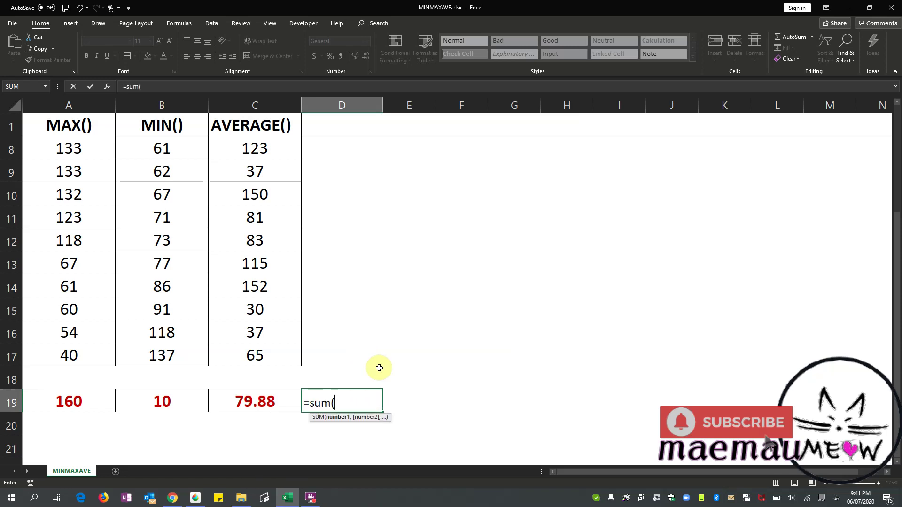
click(252, 154)
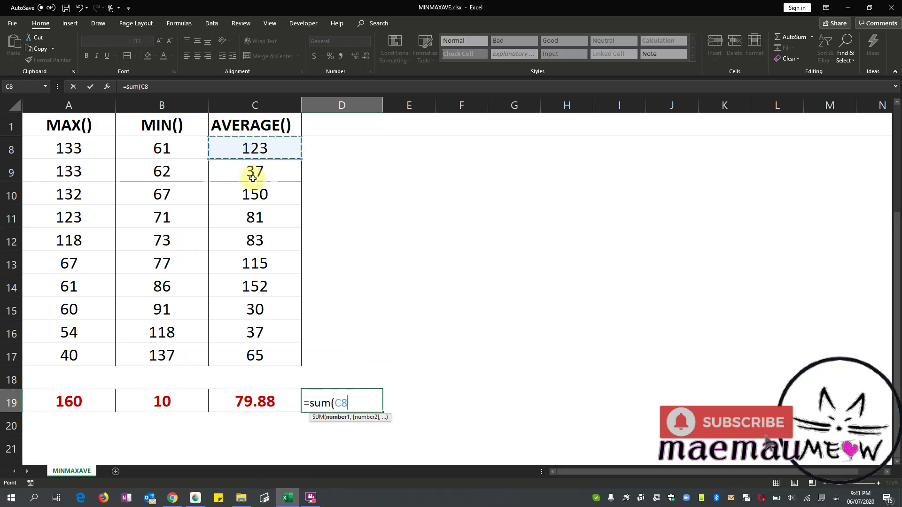
drag(252, 179, 251, 356)
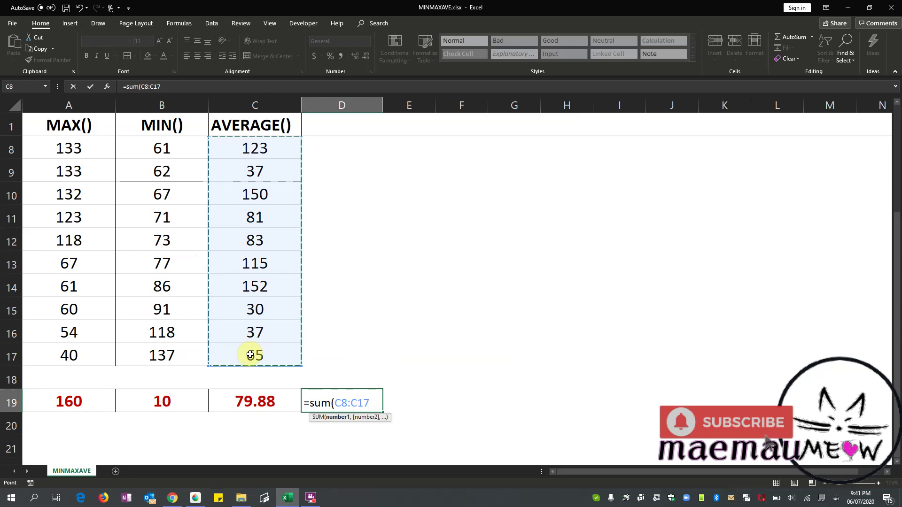
text())
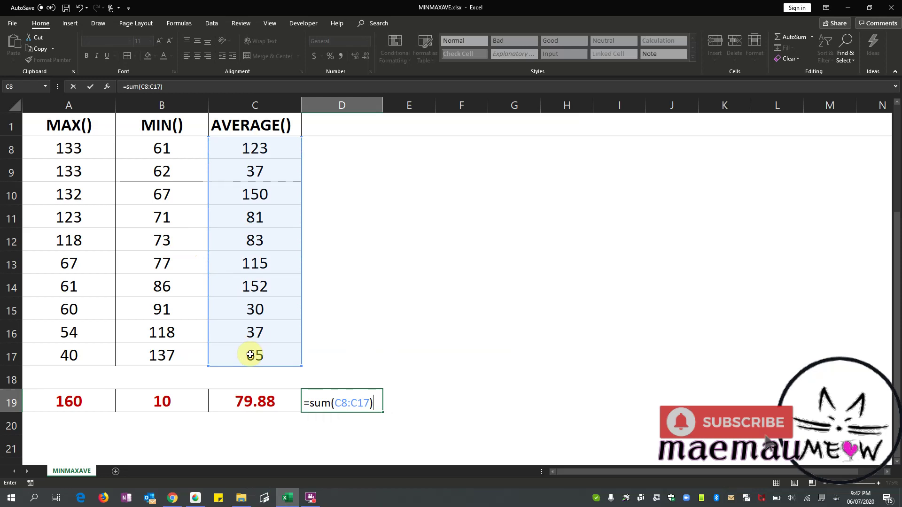
scroll(276, 302, up, 2)
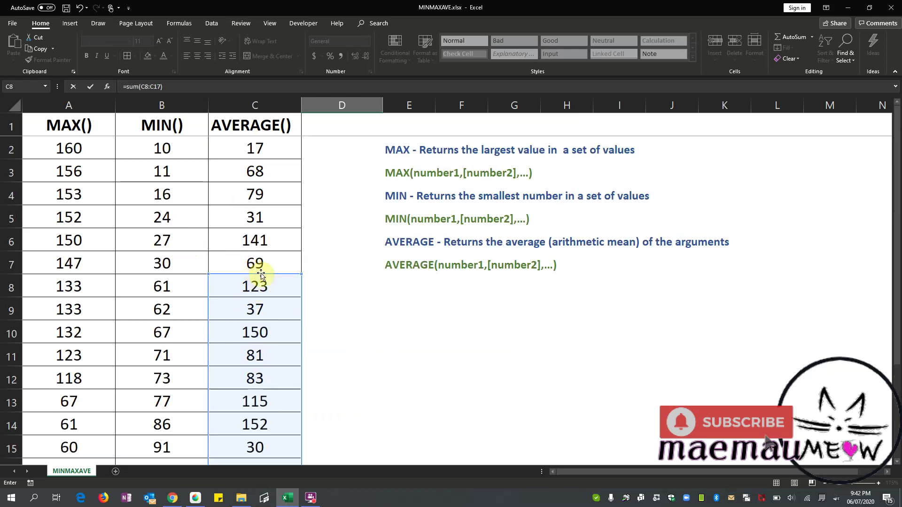
drag(301, 274, 279, 138)
scroll(294, 244, down, 3)
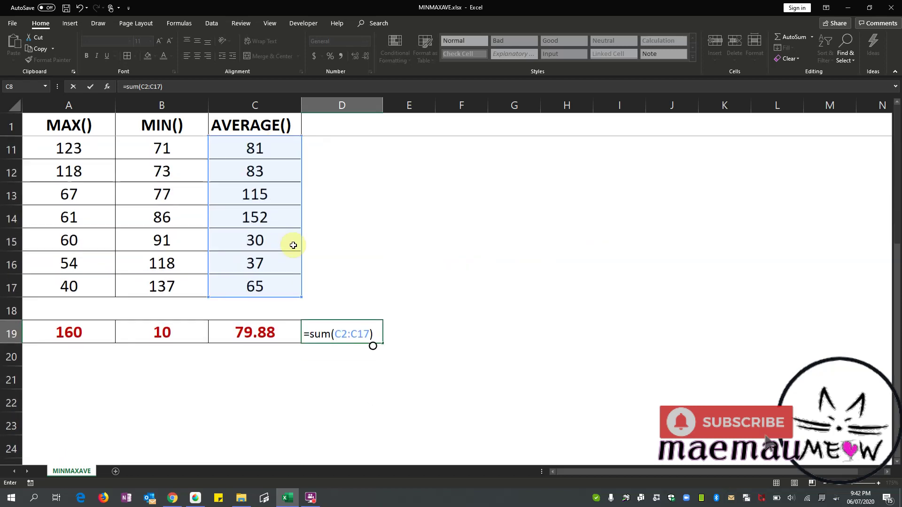
Divide the D19 sum by 16, giving =SUM(C2:C17)/16 = 79.875.
text(/)
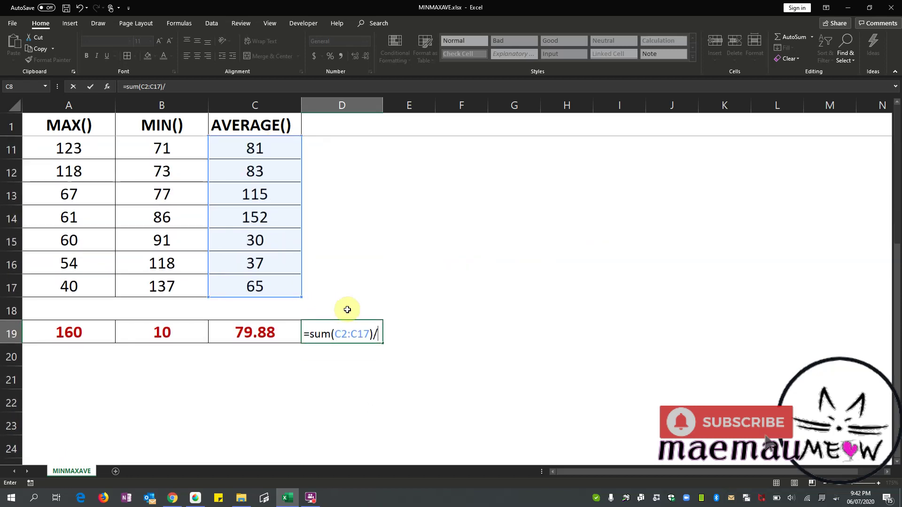
scroll(343, 305, up, 3)
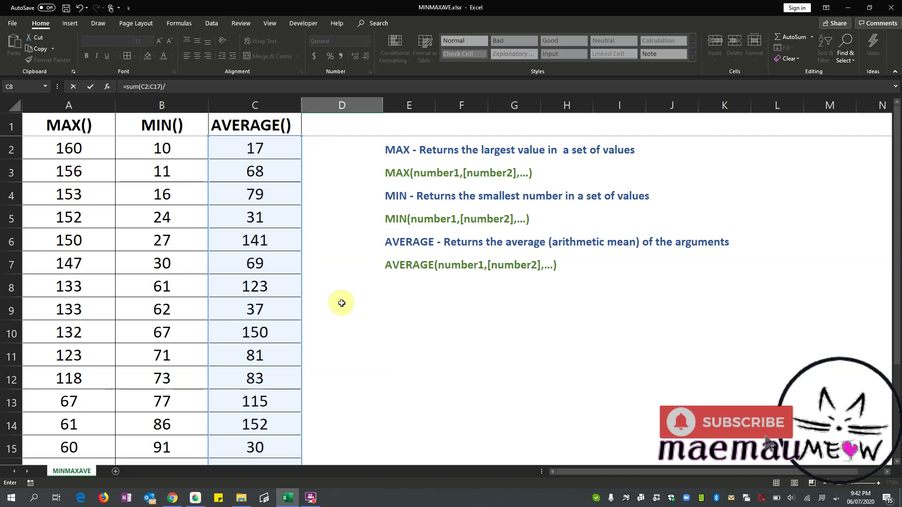
scroll(341, 303, down, 3)
scroll(341, 303, up, 1)
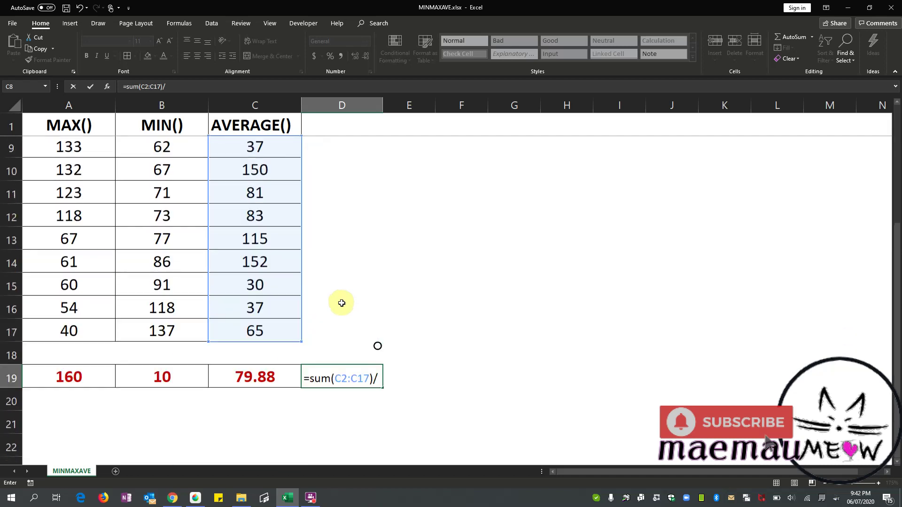
scroll(342, 303, up, 2)
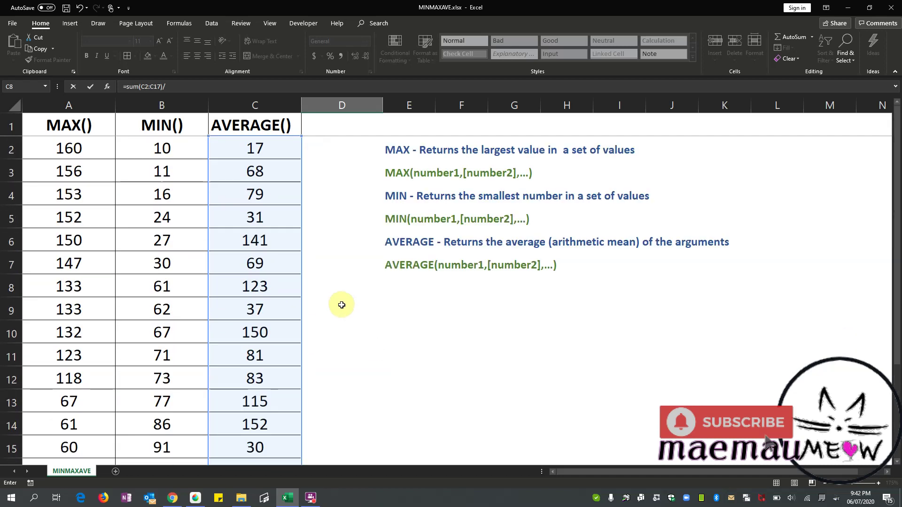
scroll(329, 277, down, 3)
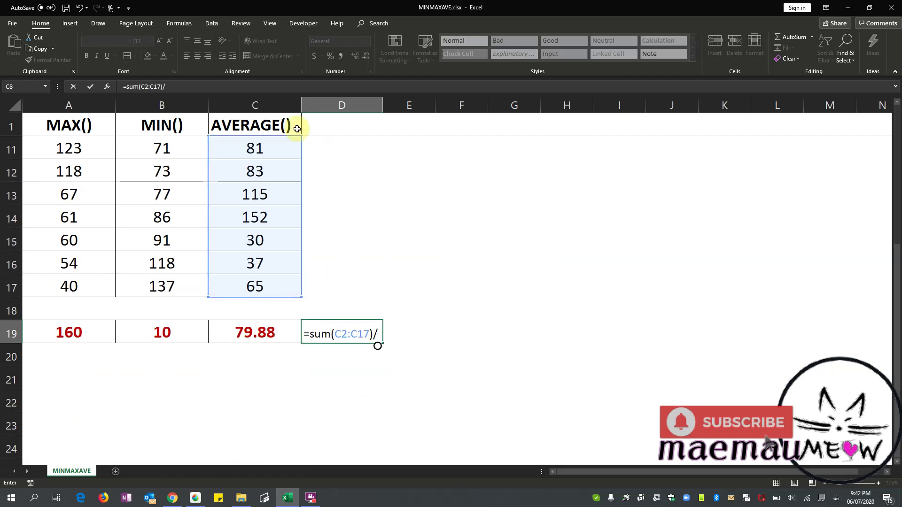
click(292, 87)
text(16)
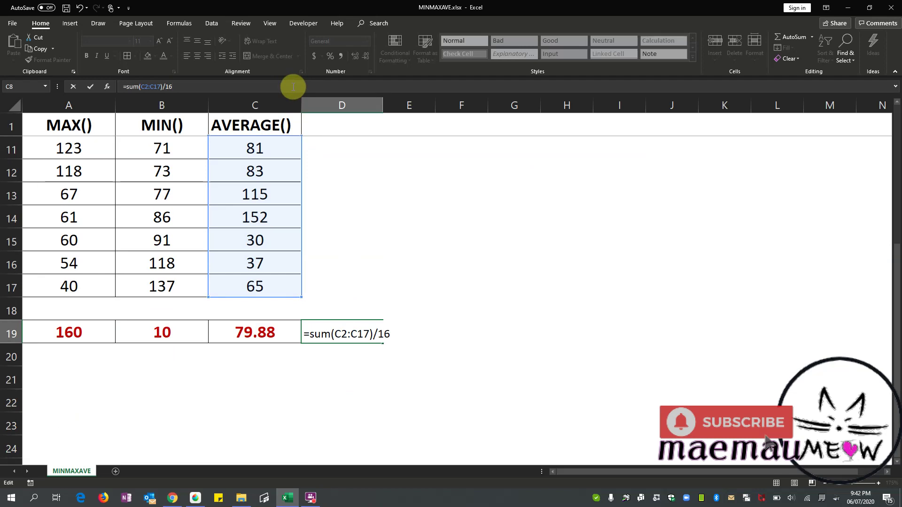
key(Return)
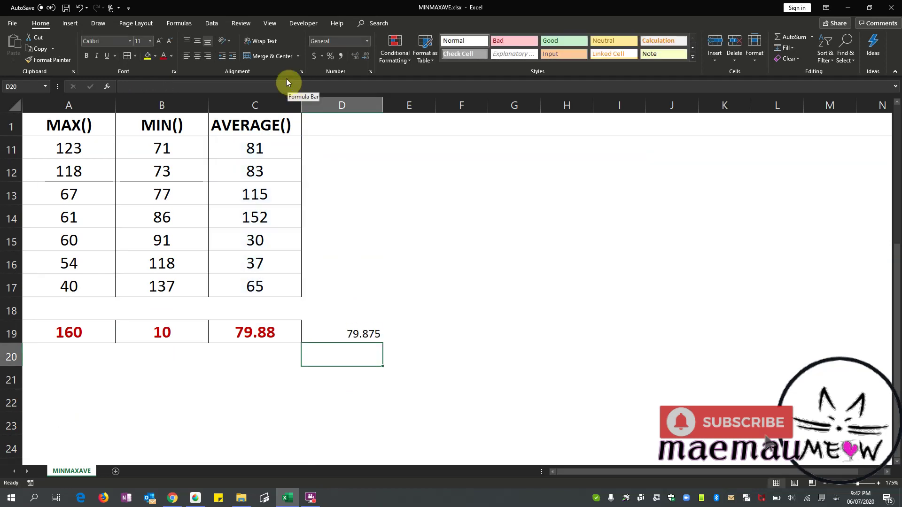
Round the D19 check to two decimals so it reads 79.88.
click(346, 335)
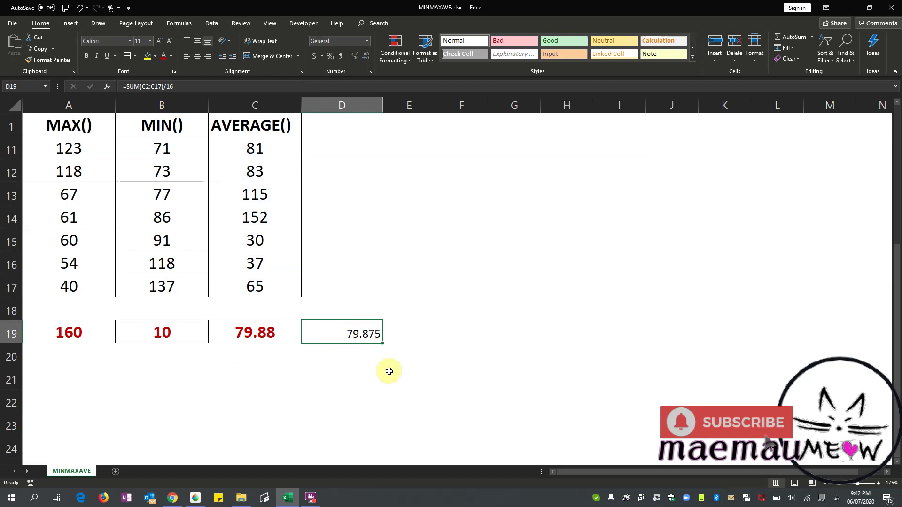
click(365, 56)
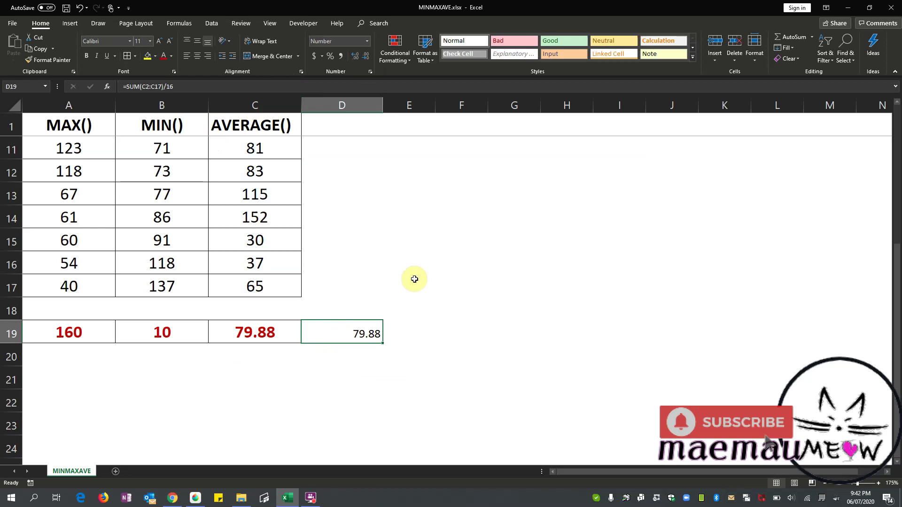
Scroll up to row 2 to show the table top and row 19 results.
scroll(377, 242, up, 3)
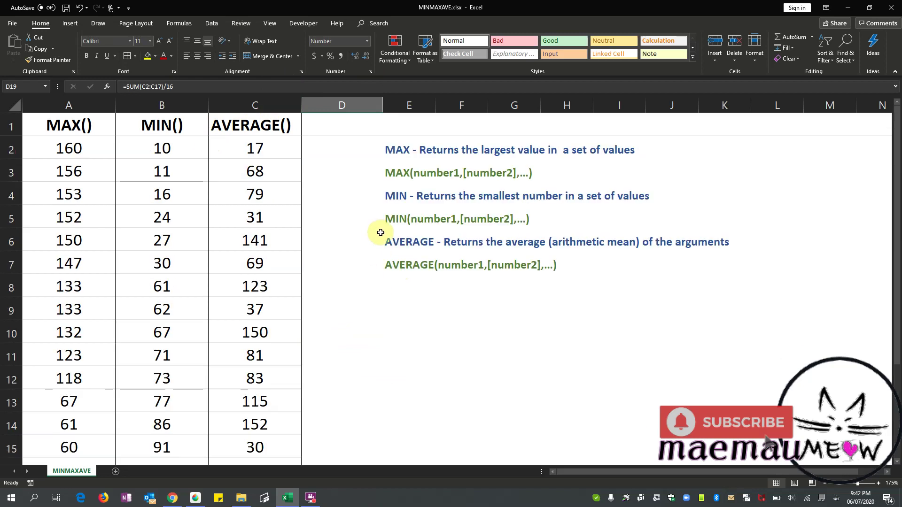